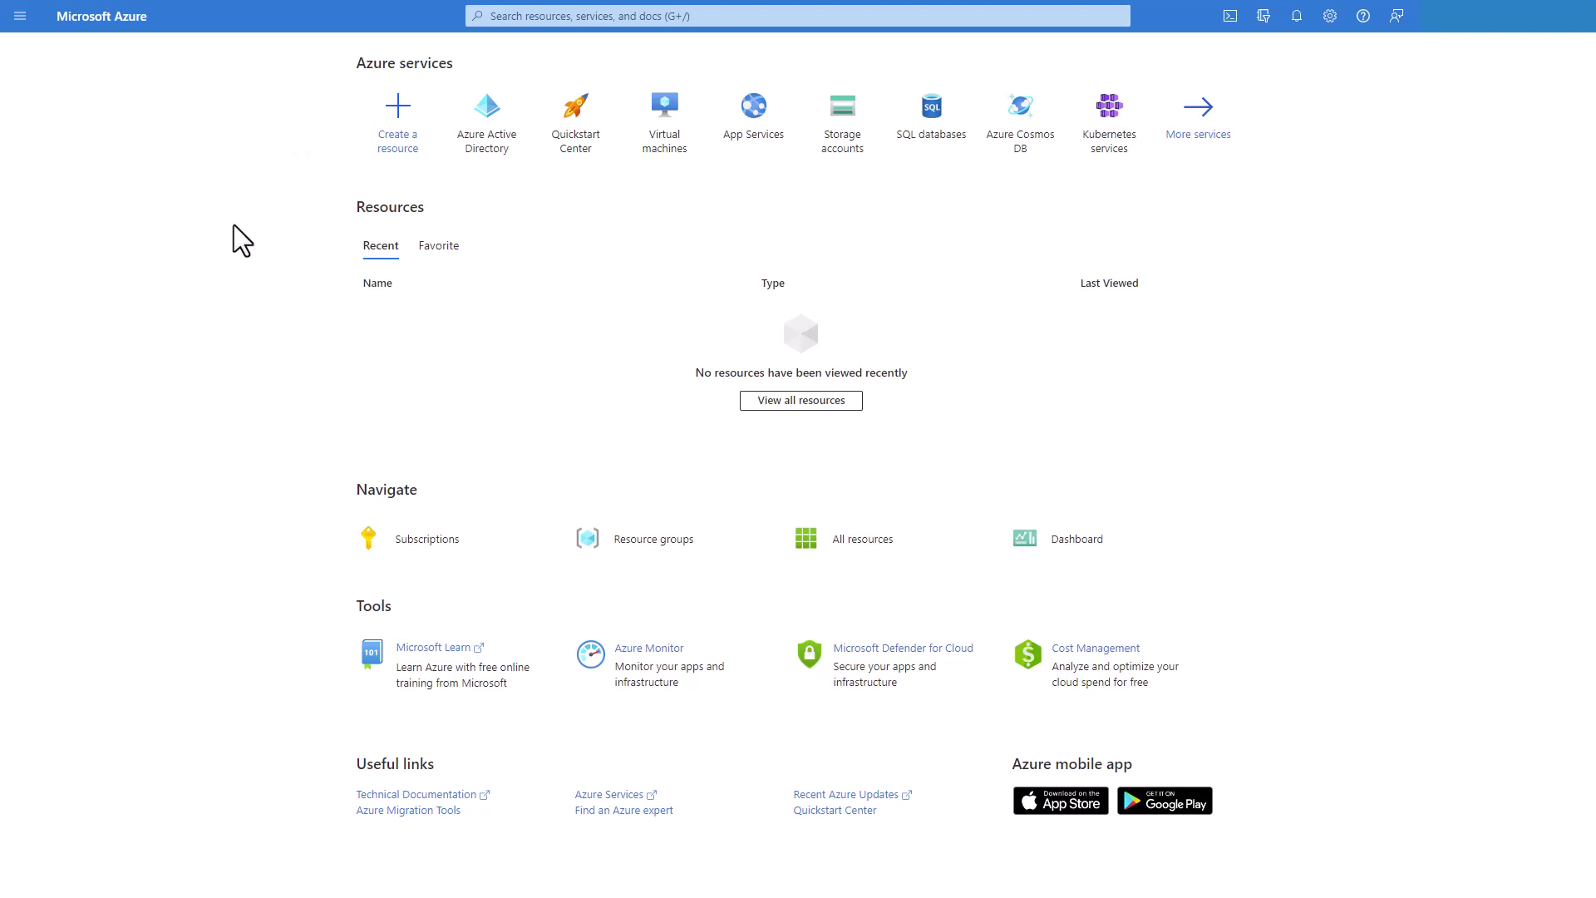
Name the app ServiceNow-IntuneAPI-Sandbox and add a Web redirect URI ending sandbox.service-now.com/oauth_redirect.do
{"action": "left_click", "coordinate": [493, 156]}
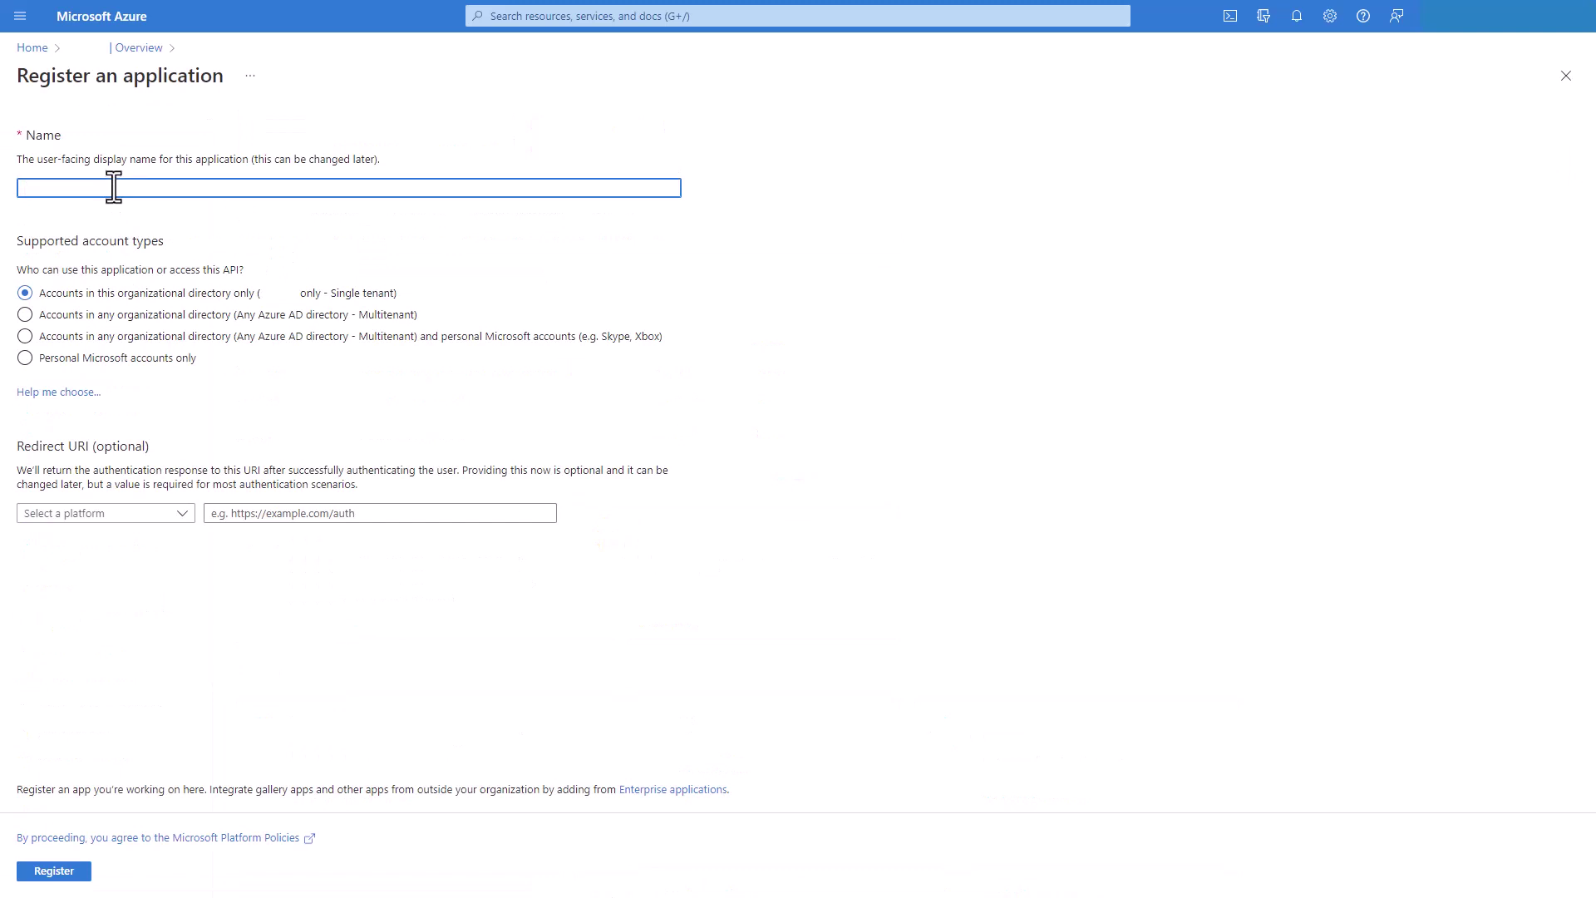
{"action": "type", "text": "ServiceNow-IntuneAPI-Sandbox"}
{"action": "left_click", "coordinate": [125, 517]}
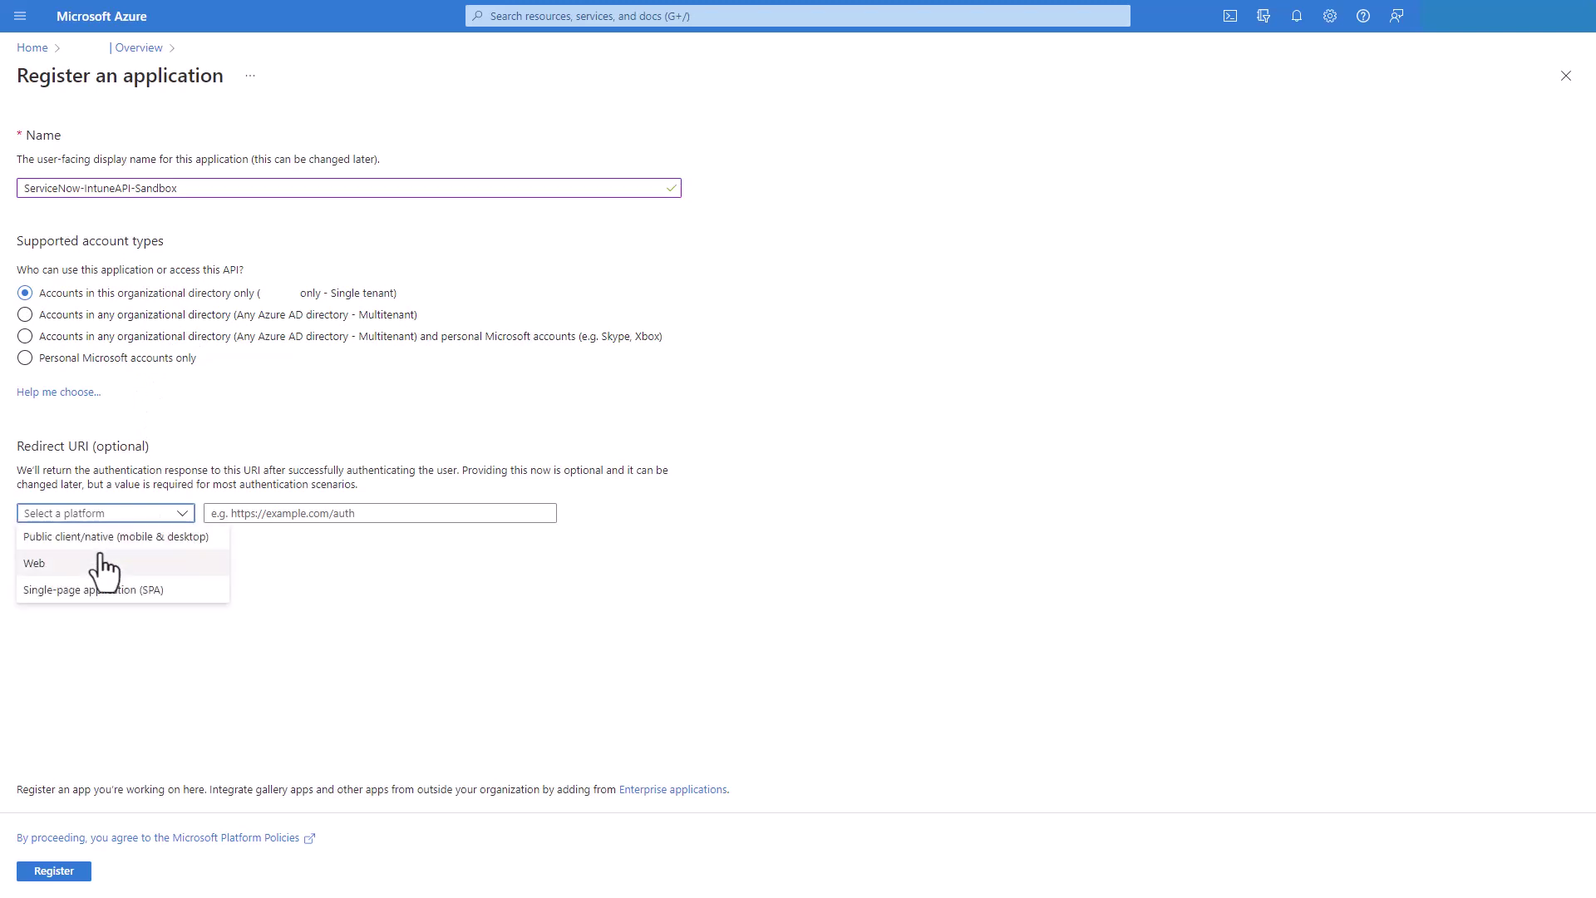
{"action": "left_click", "coordinate": [72, 567]}
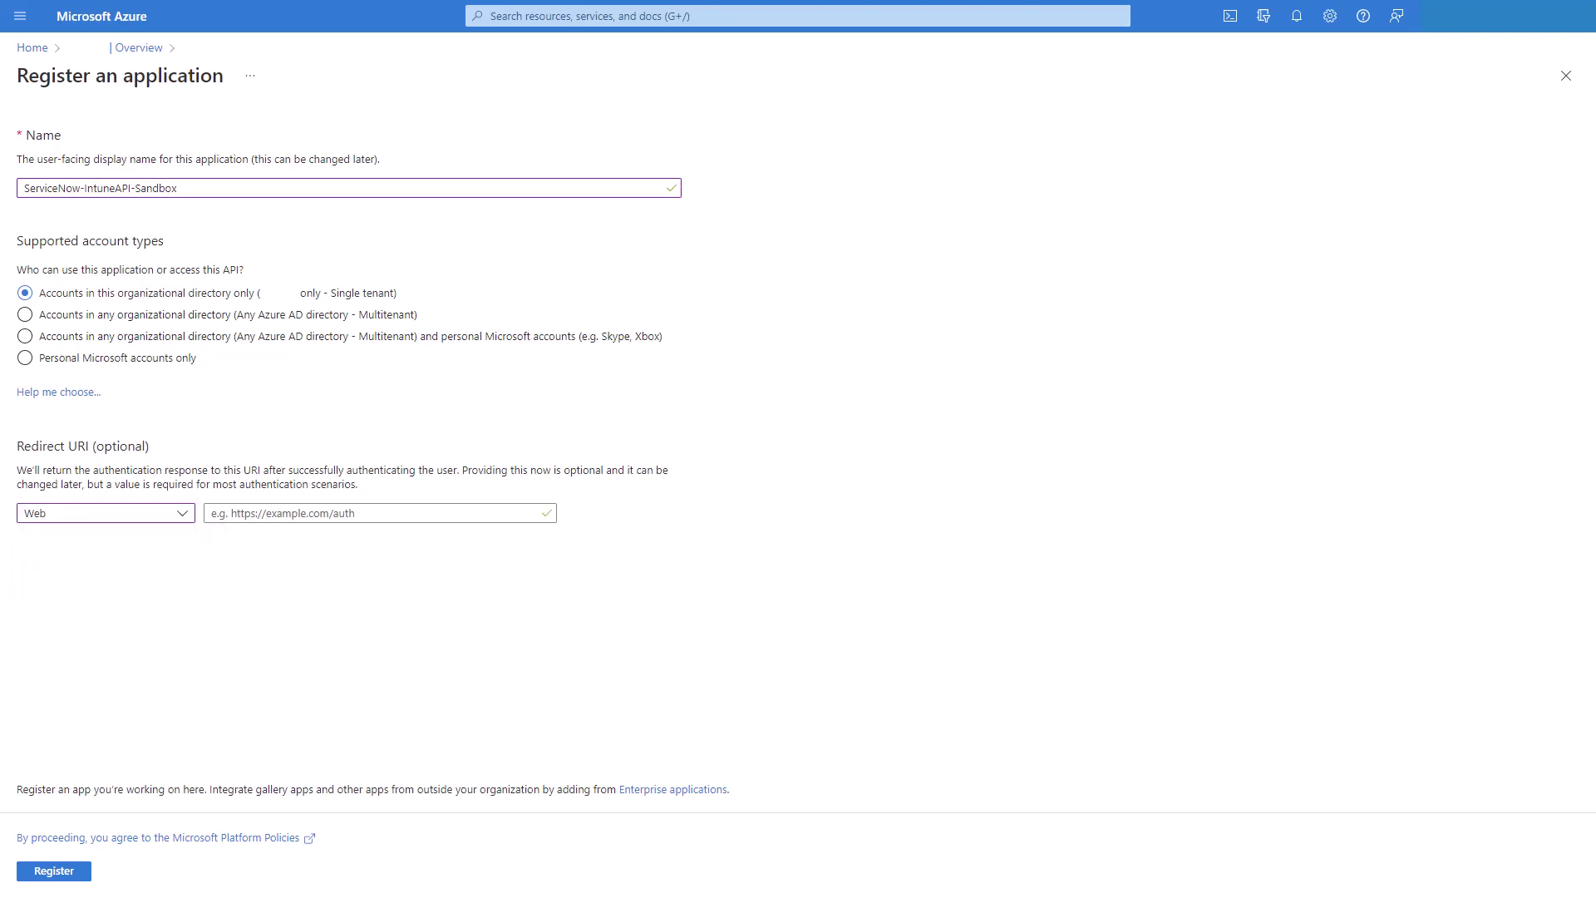
{"action": "left_click", "coordinate": [346, 515]}
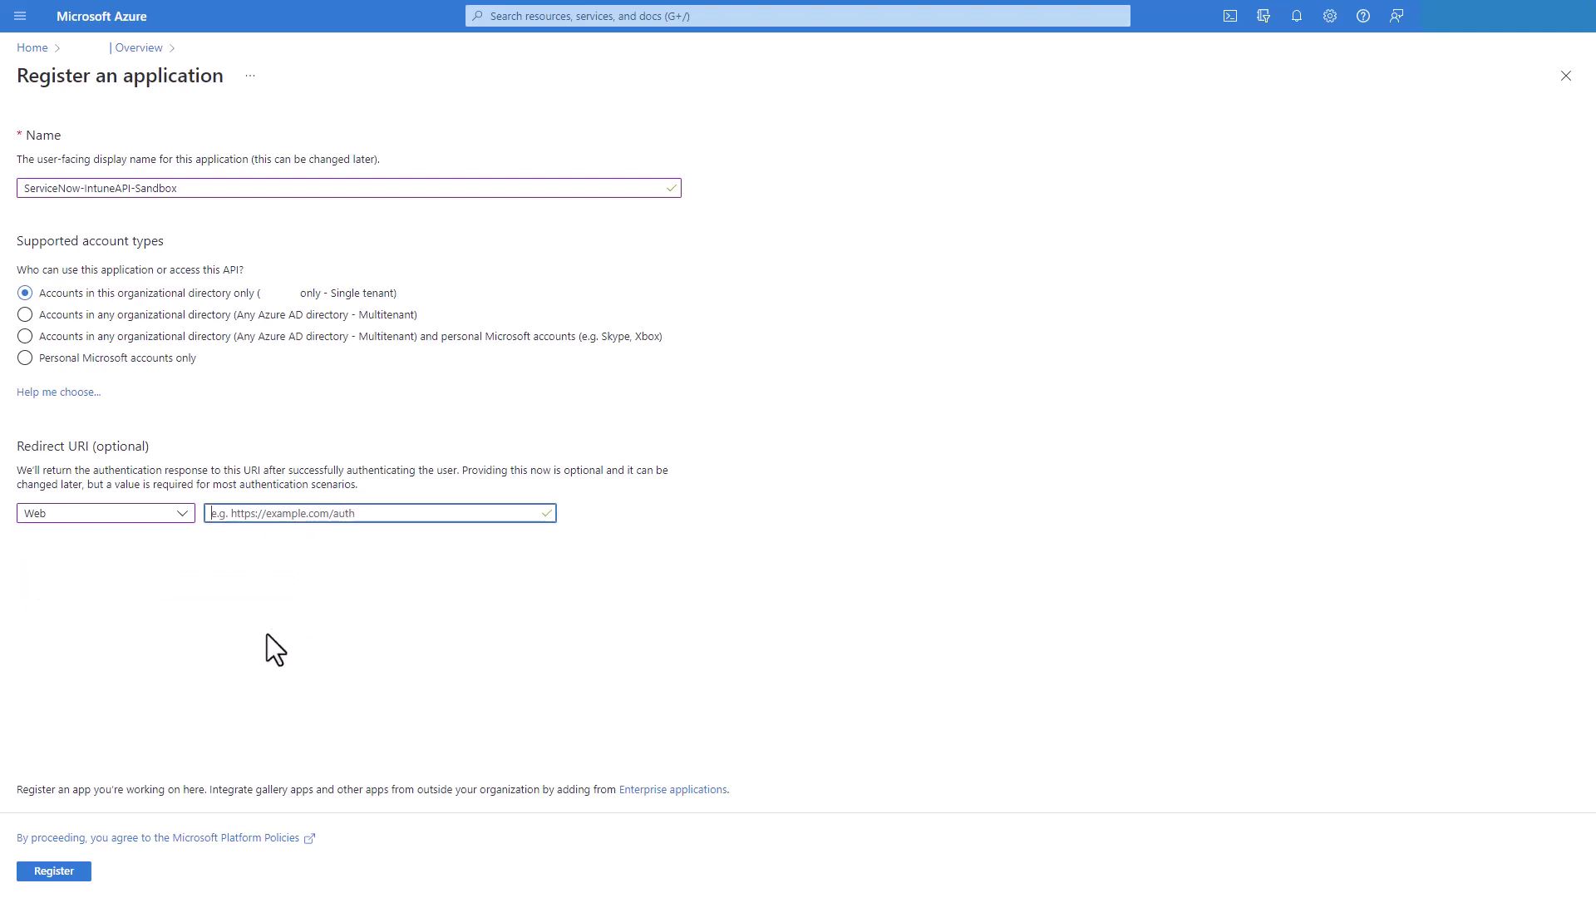
{"action": "key", "text": "ctrl+v"}
{"action": "left_click", "coordinate": [340, 644]}
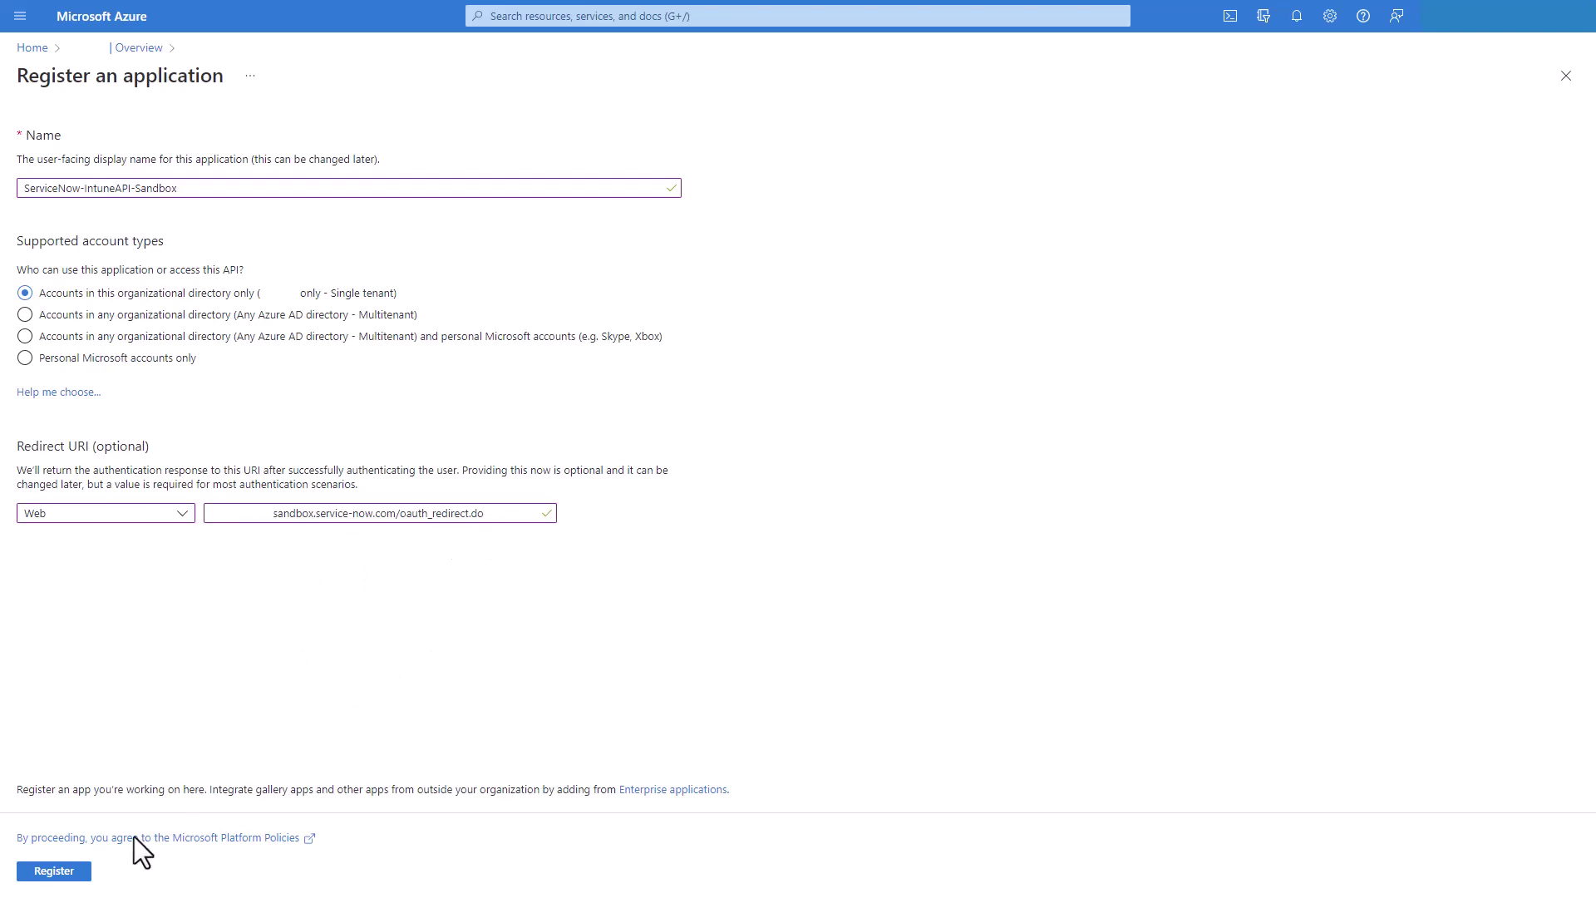
{"action": "left_click", "coordinate": [54, 871]}
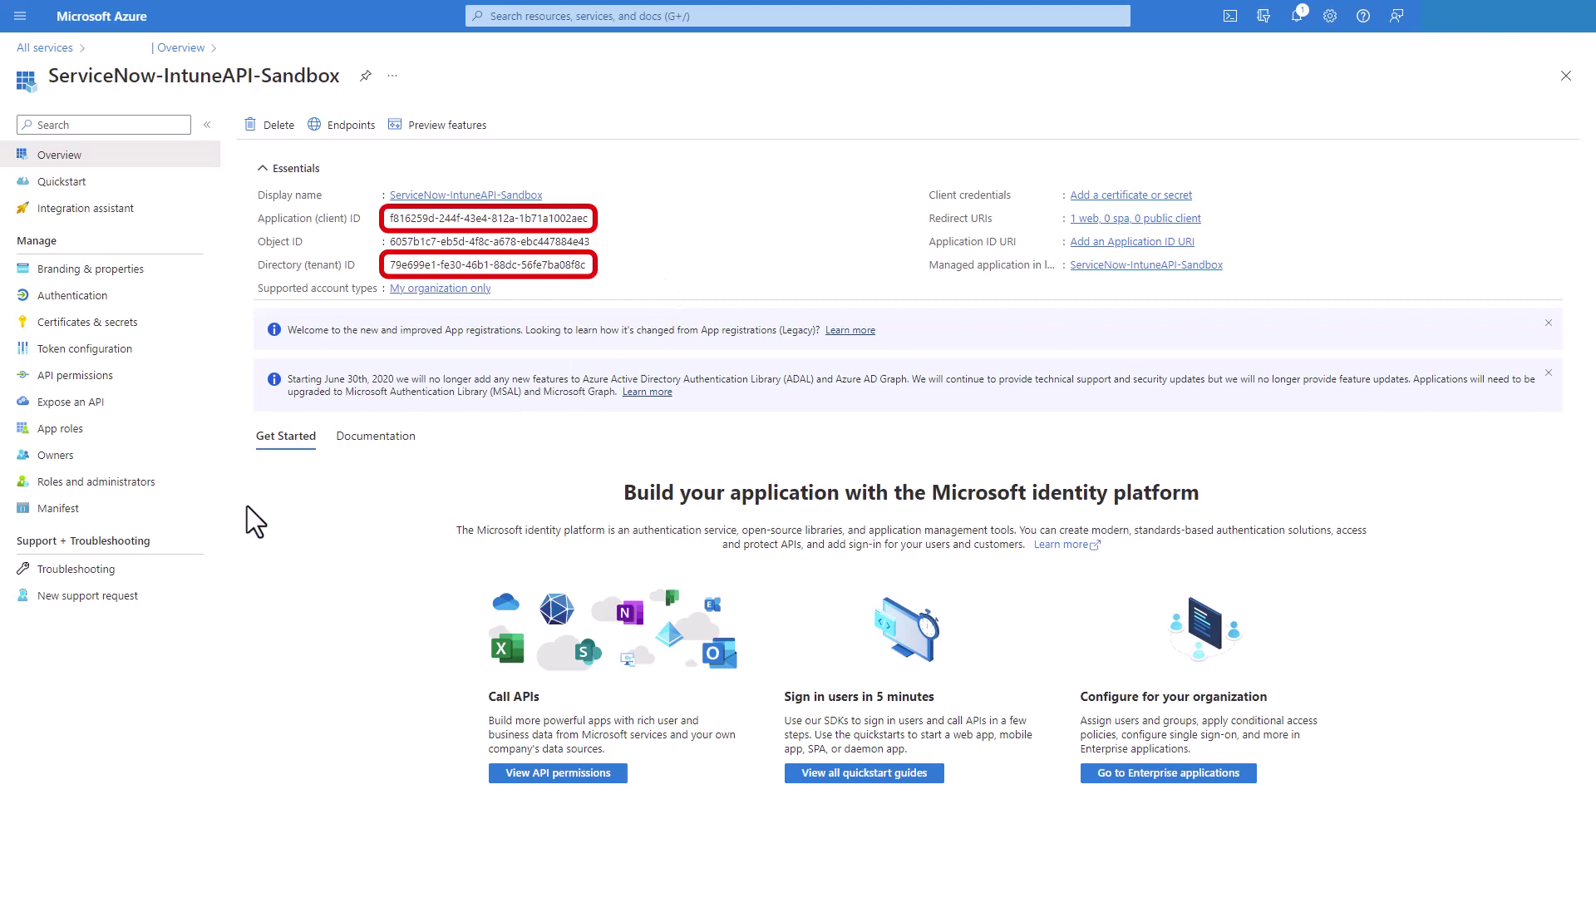
Select the Microsoft Graph application permission DeviceManagementApps.Read.All
{"action": "left_click", "coordinate": [64, 377]}
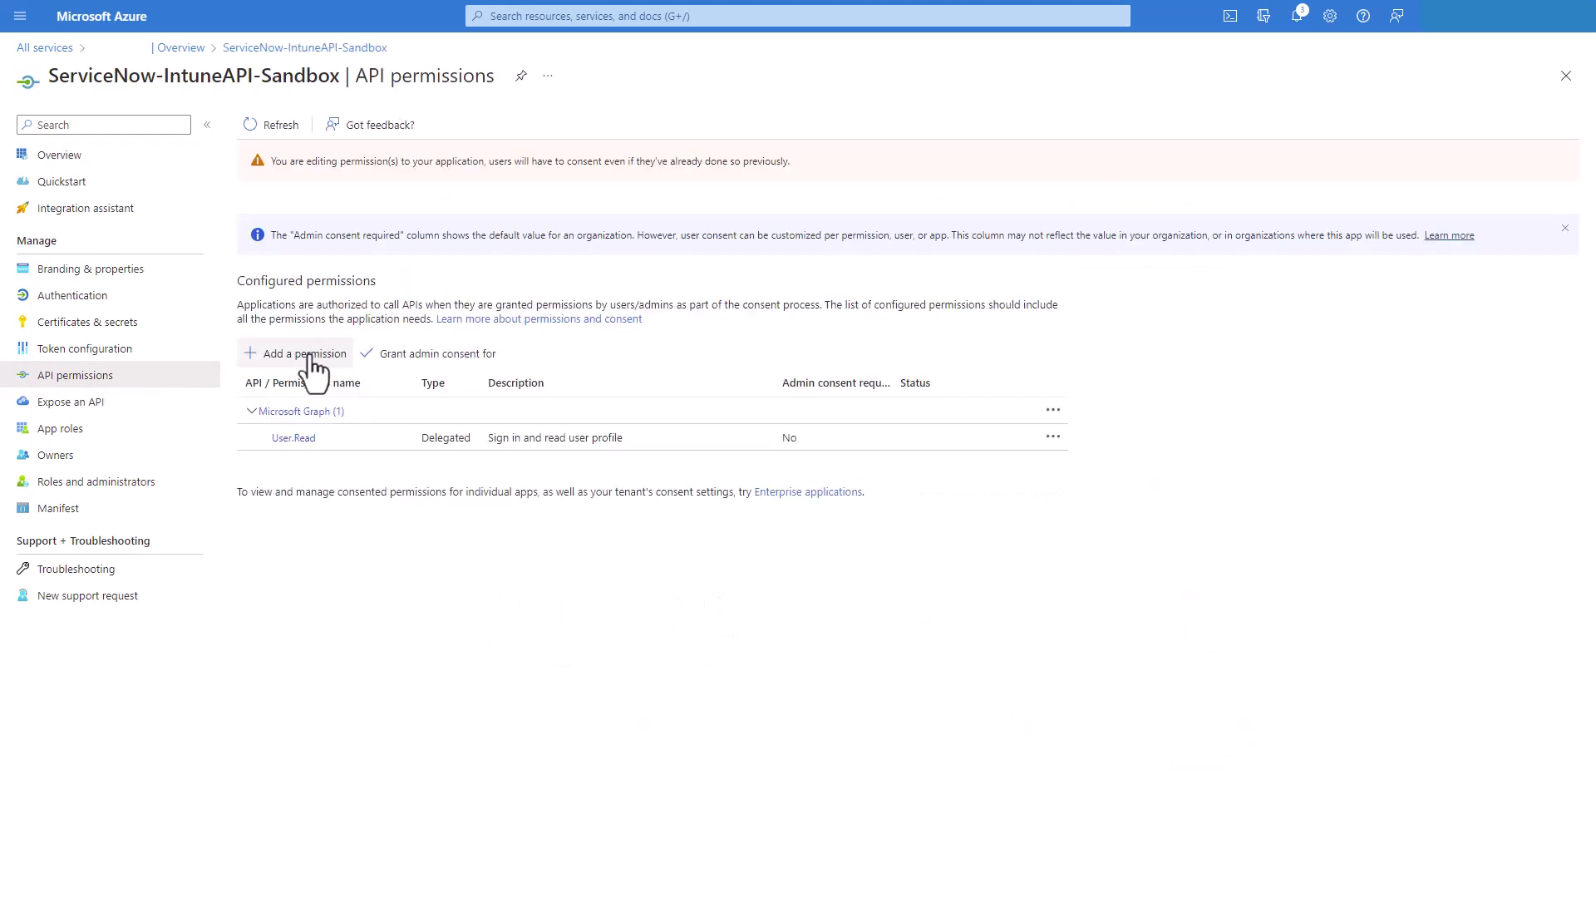
{"action": "left_click", "coordinate": [309, 355]}
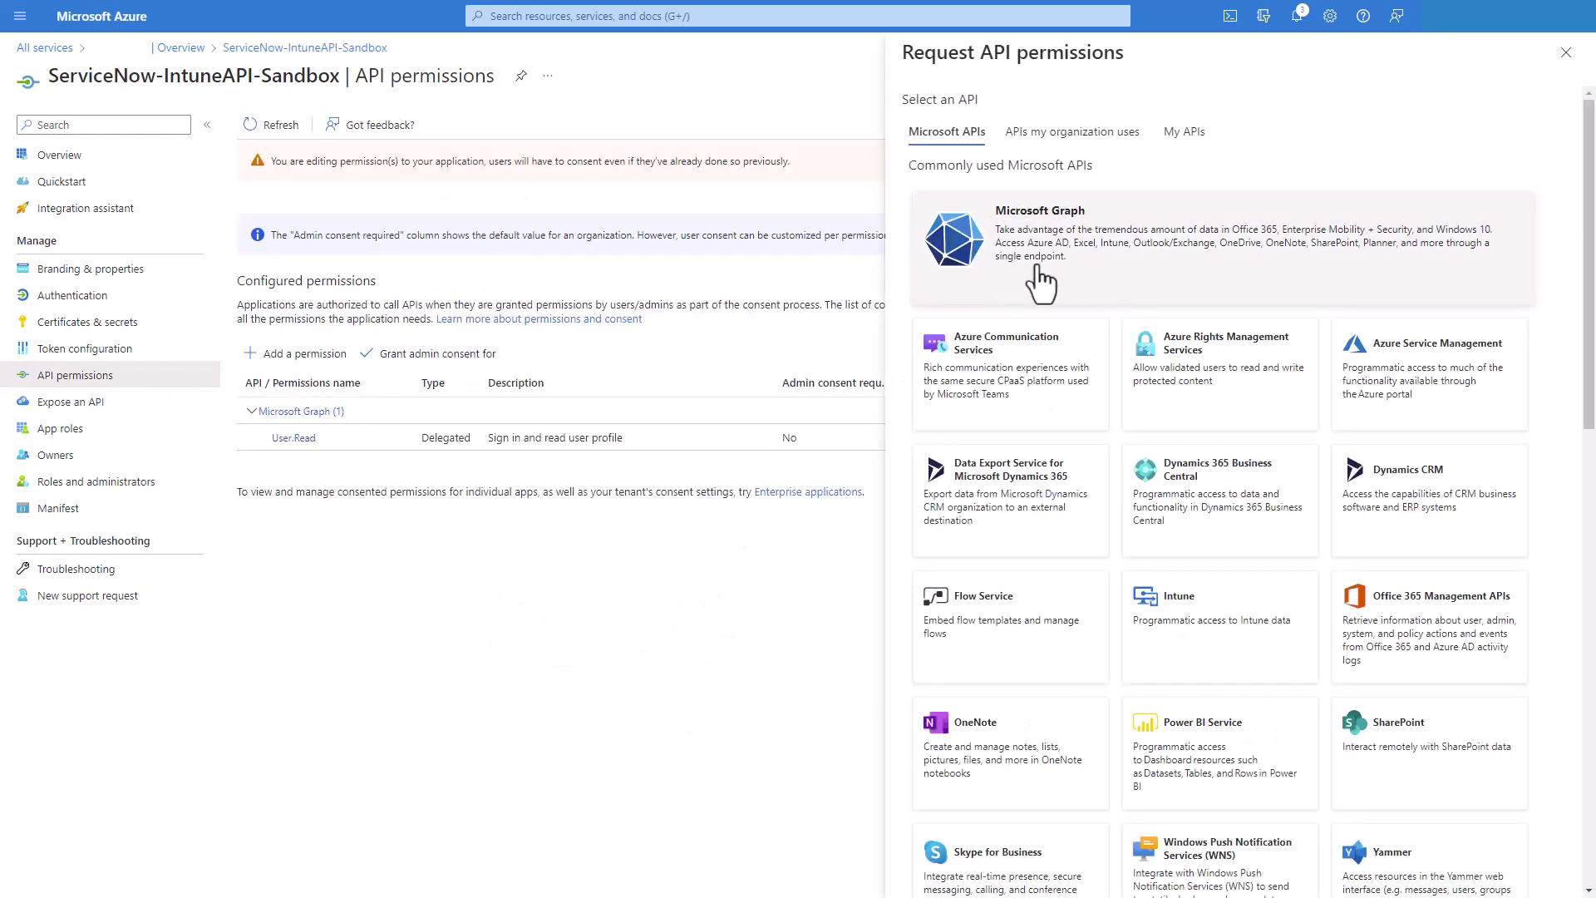
{"action": "left_click", "coordinate": [1081, 261]}
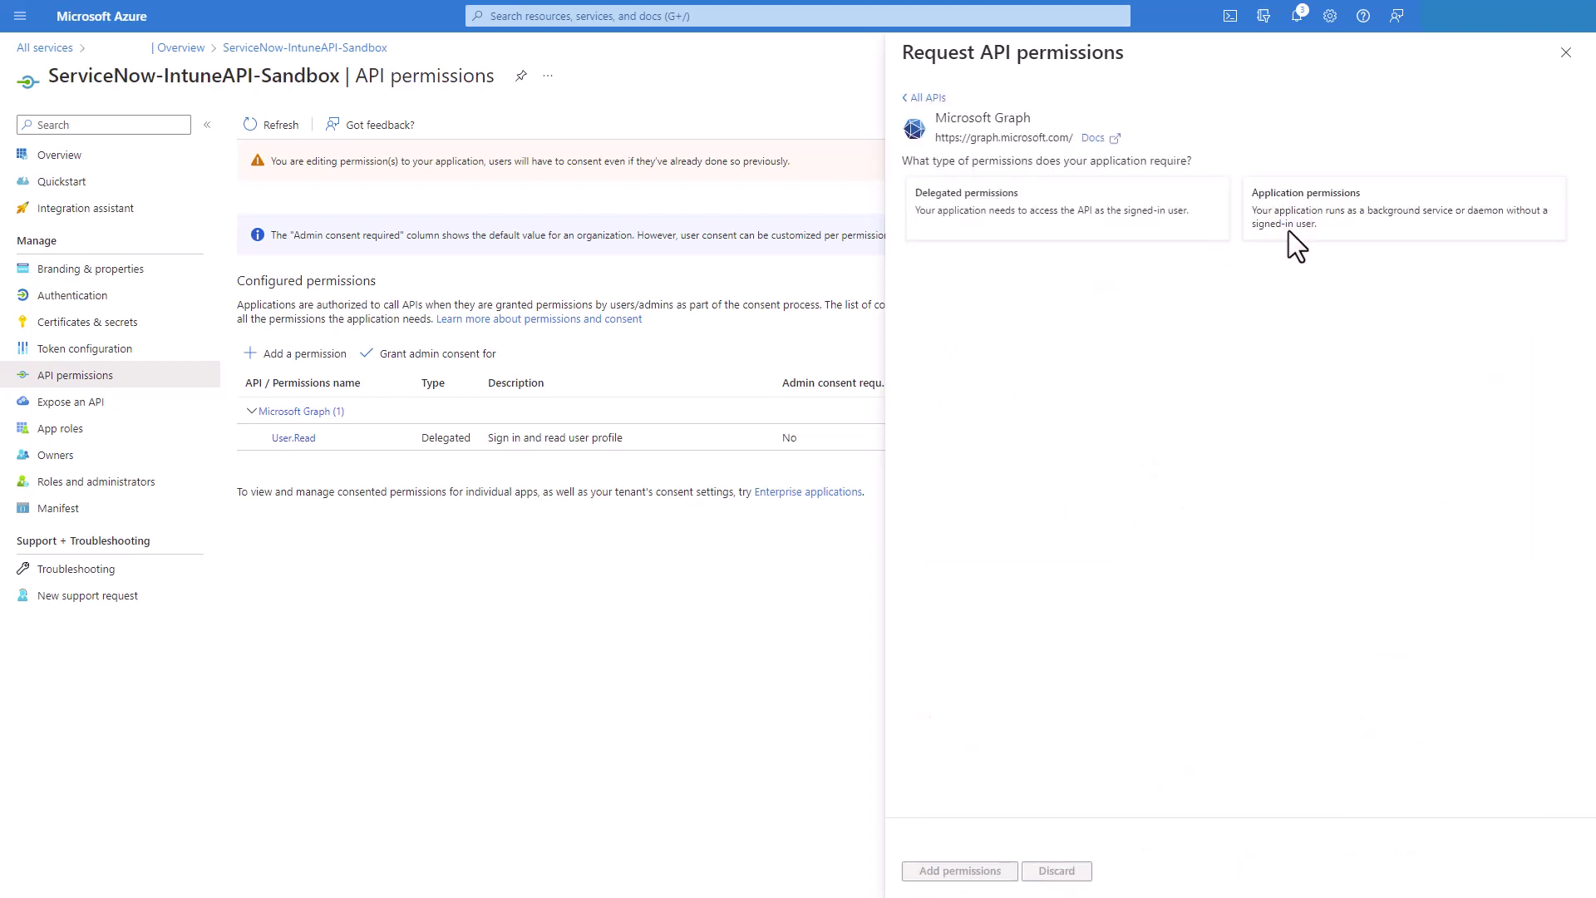
{"action": "left_click", "coordinate": [1294, 225]}
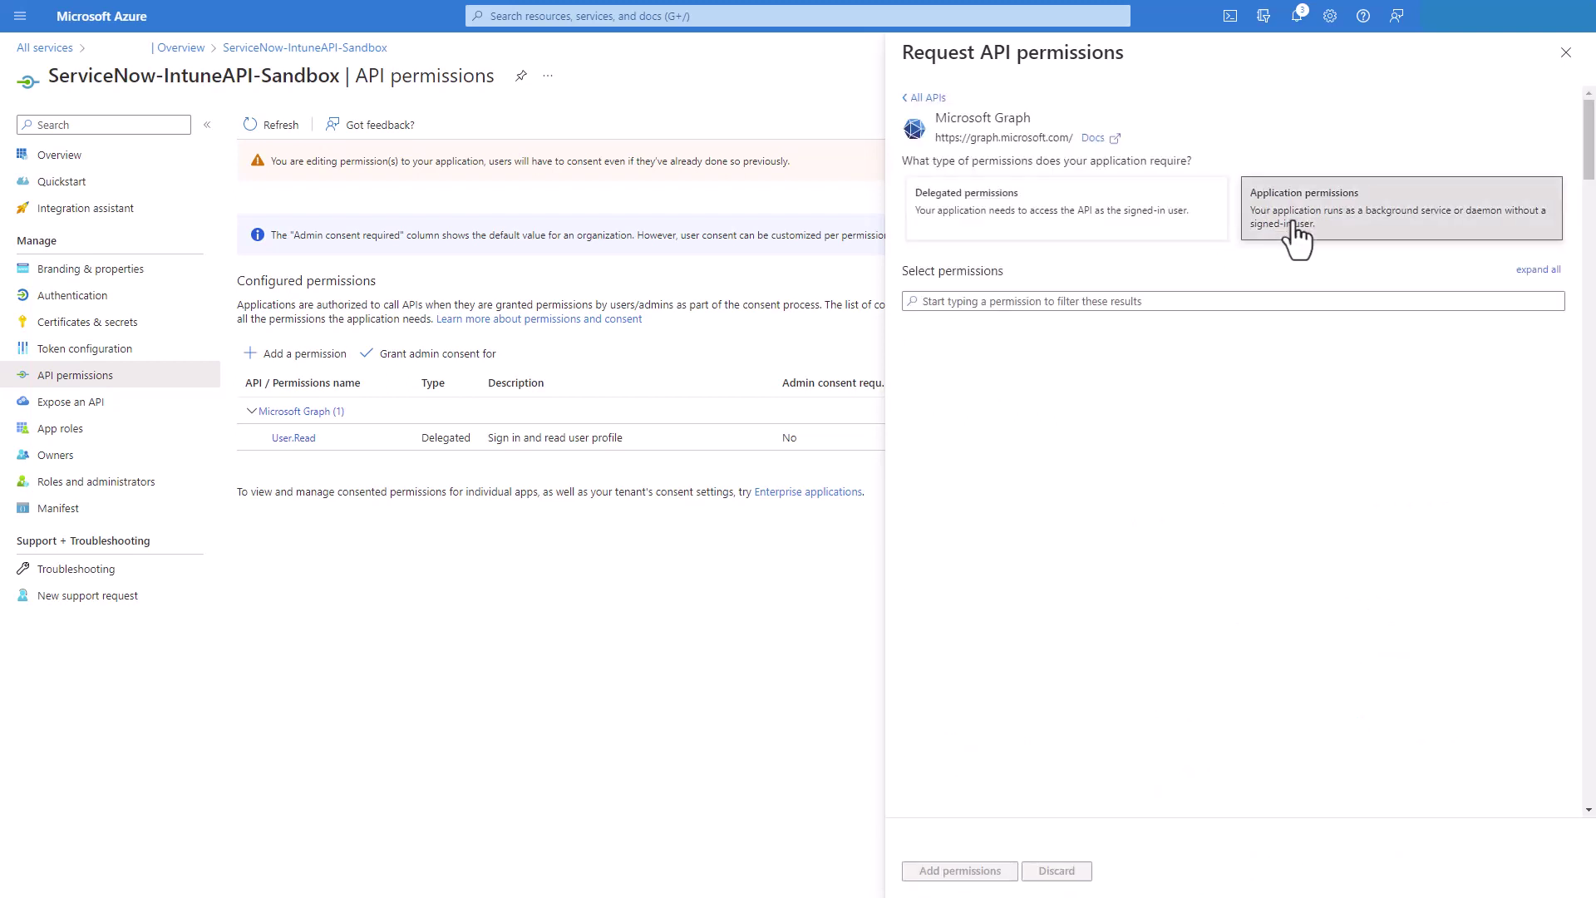
{"action": "left_click", "coordinate": [1154, 301]}
{"action": "type", "text": "DeviceManagementApps.Read.All"}
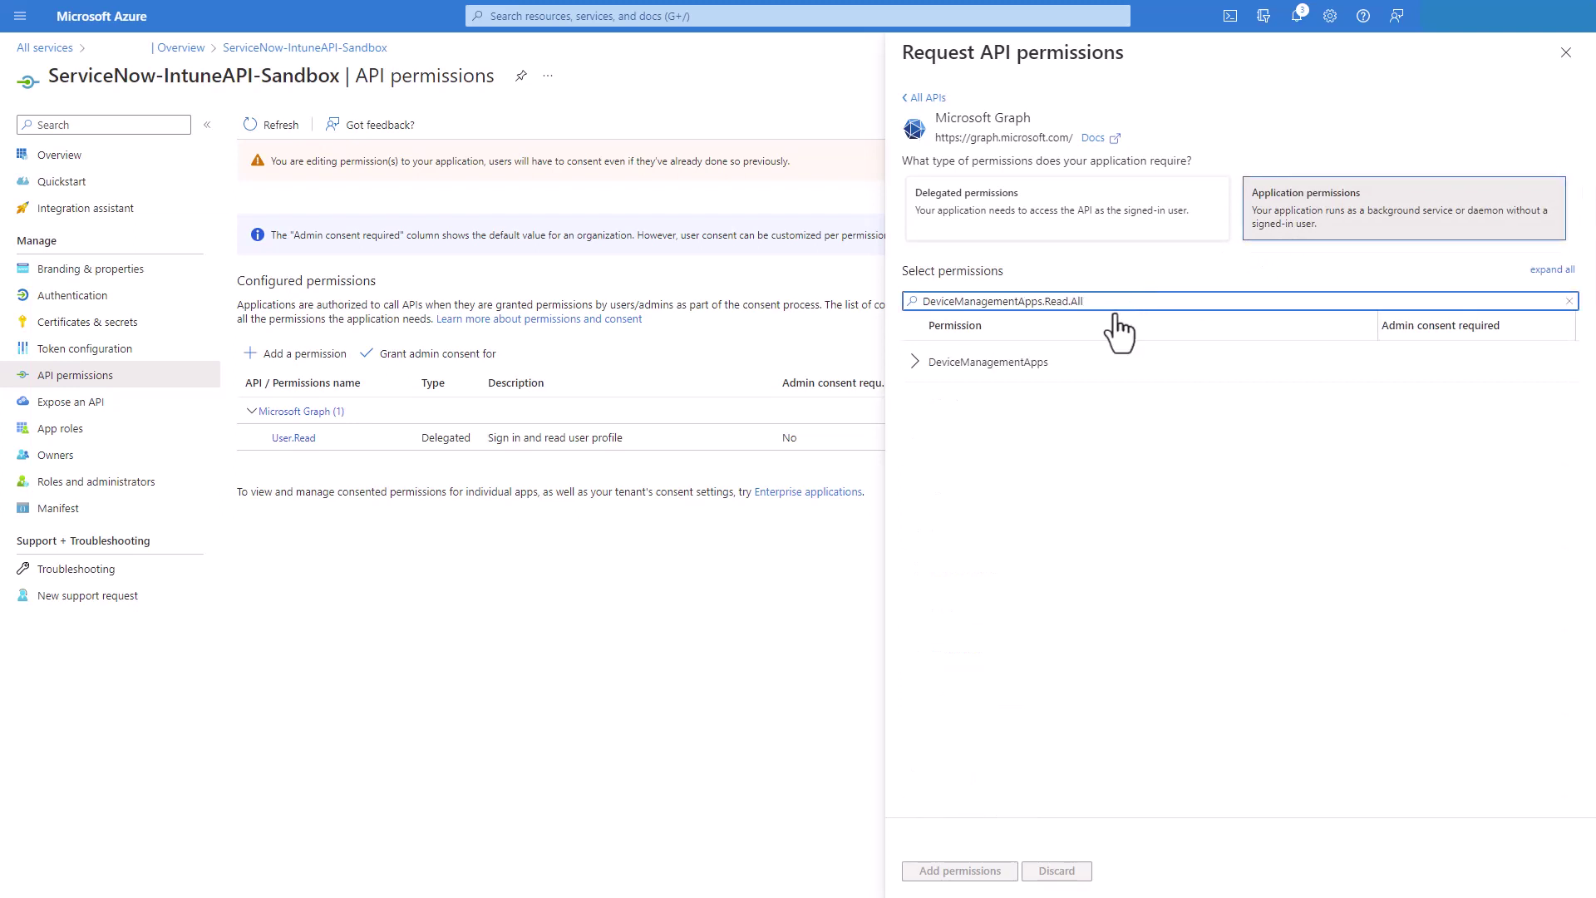
{"action": "left_click", "coordinate": [915, 363]}
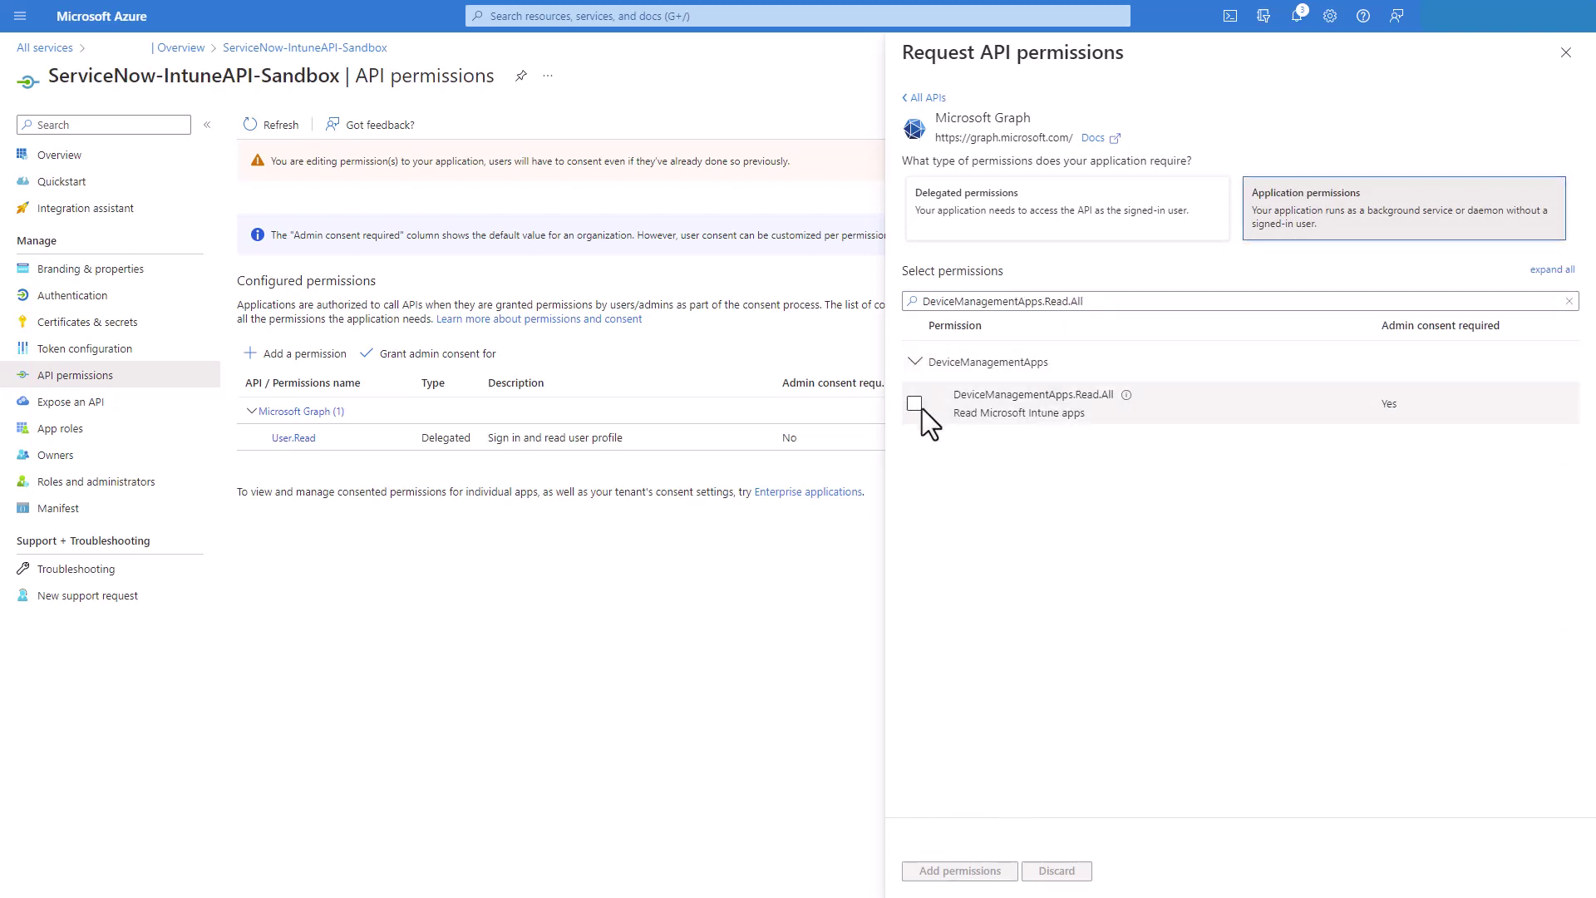
{"action": "left_click", "coordinate": [914, 404]}
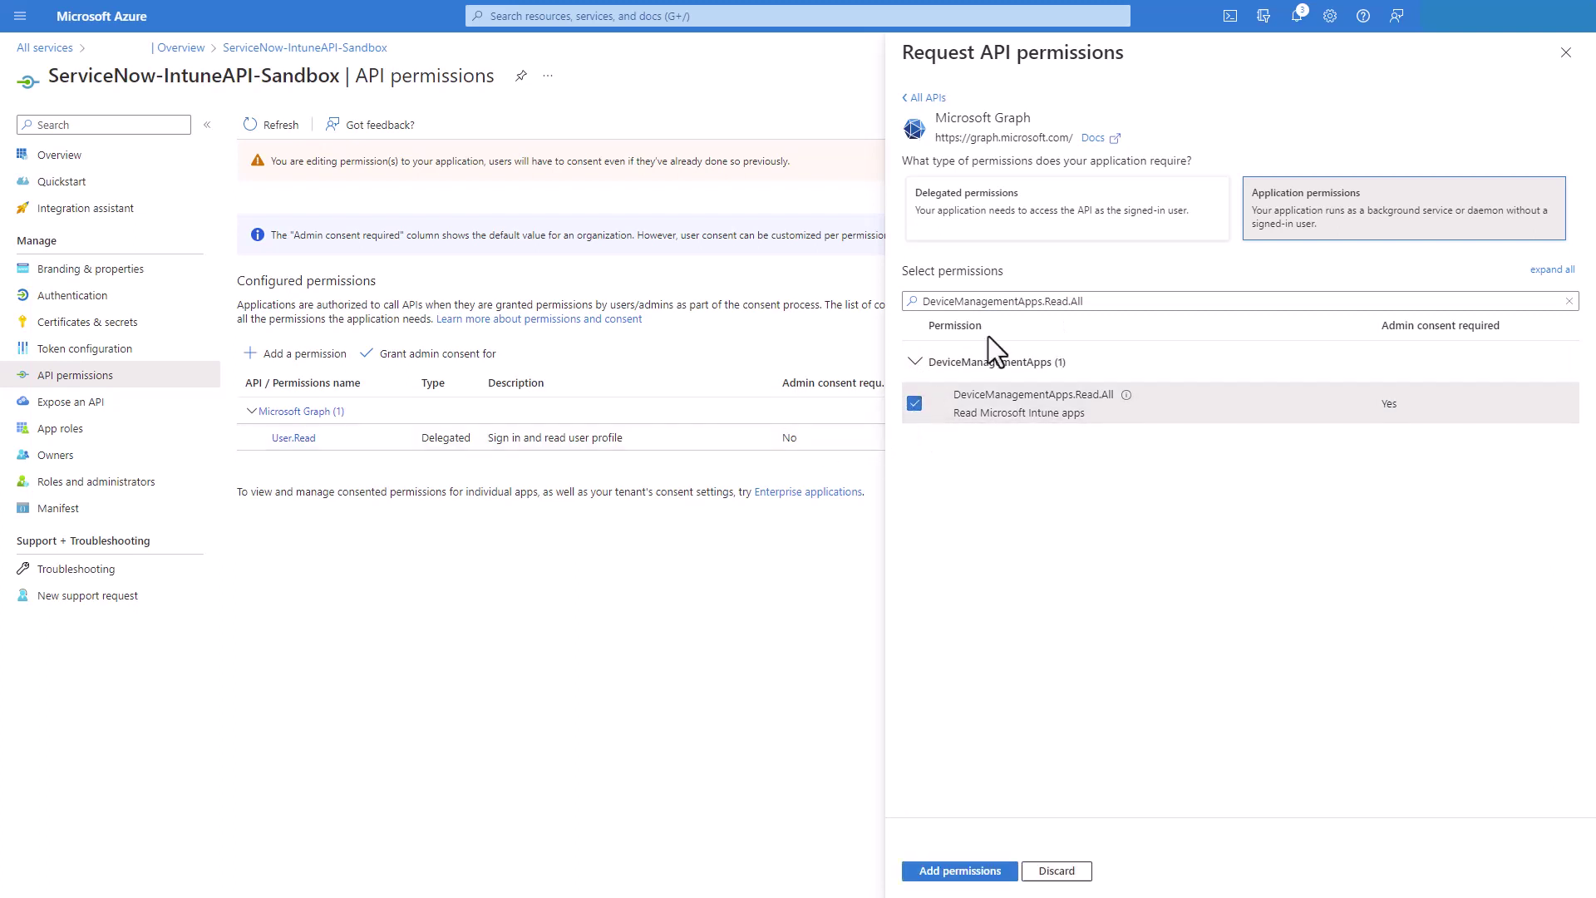
Also select DeviceManagementManagedDevices.Read.All and DeviceManagementServiceConfig.ReadWrite.All
{"action": "left_click_drag", "start_coordinate": [1100, 302], "coordinate": [912, 295]}
{"action": "type", "text": "DeviceManagementManagedDevices.Read.All"}
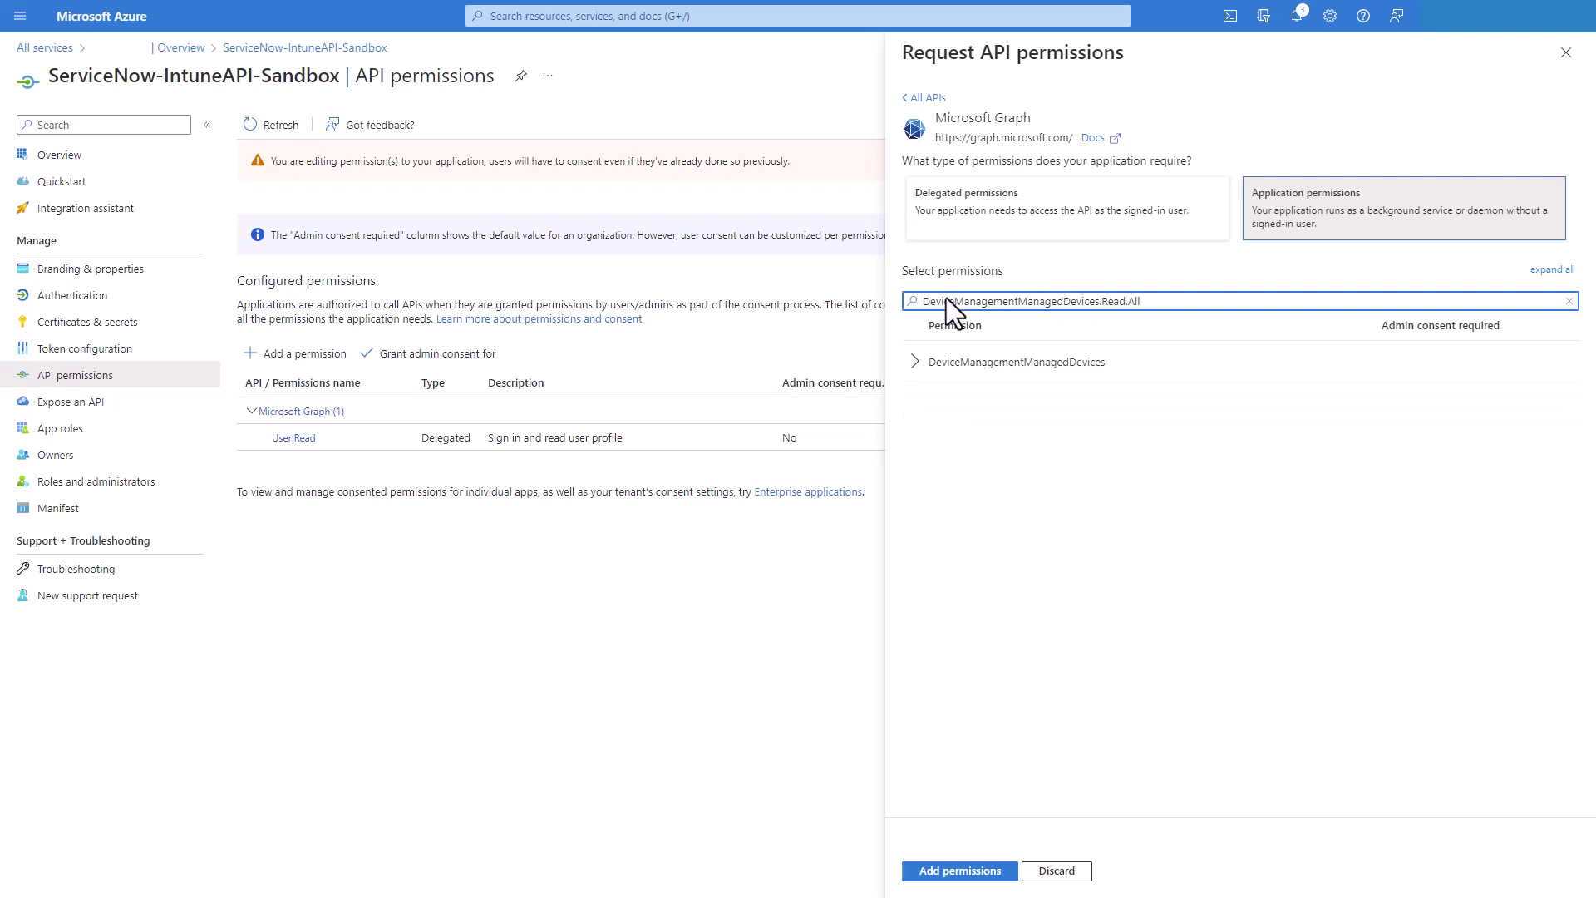
{"action": "left_click", "coordinate": [915, 363]}
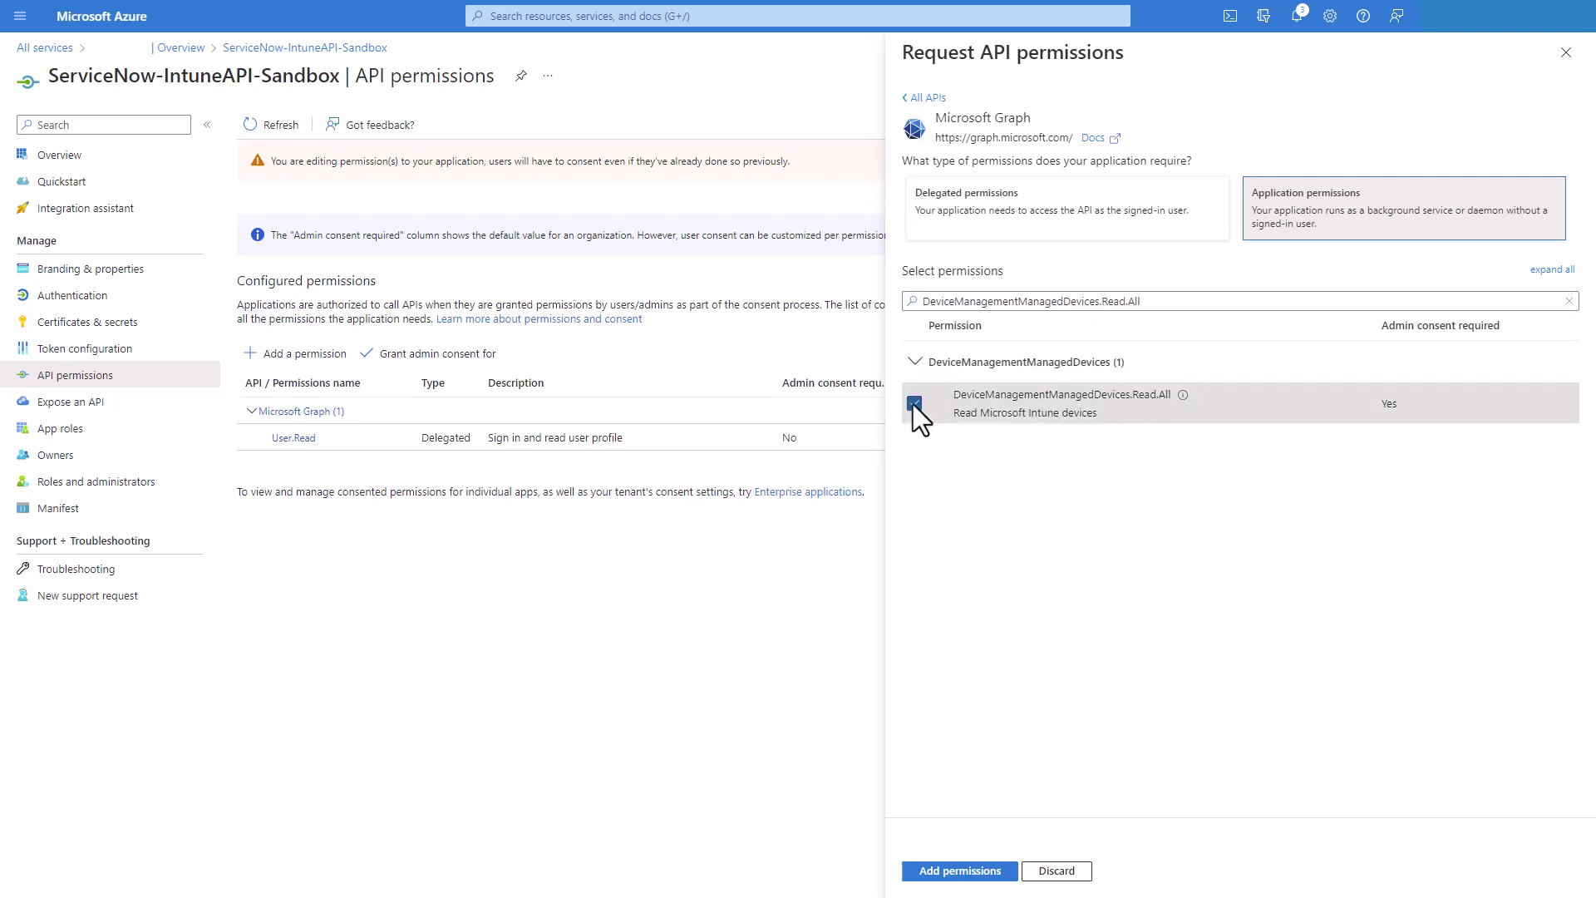
{"action": "left_click", "coordinate": [915, 404]}
{"action": "left_click_drag", "start_coordinate": [1165, 301], "coordinate": [865, 300]}
{"action": "type", "text": "DeviceManagementServiceConfig.ReadWrite.All"}
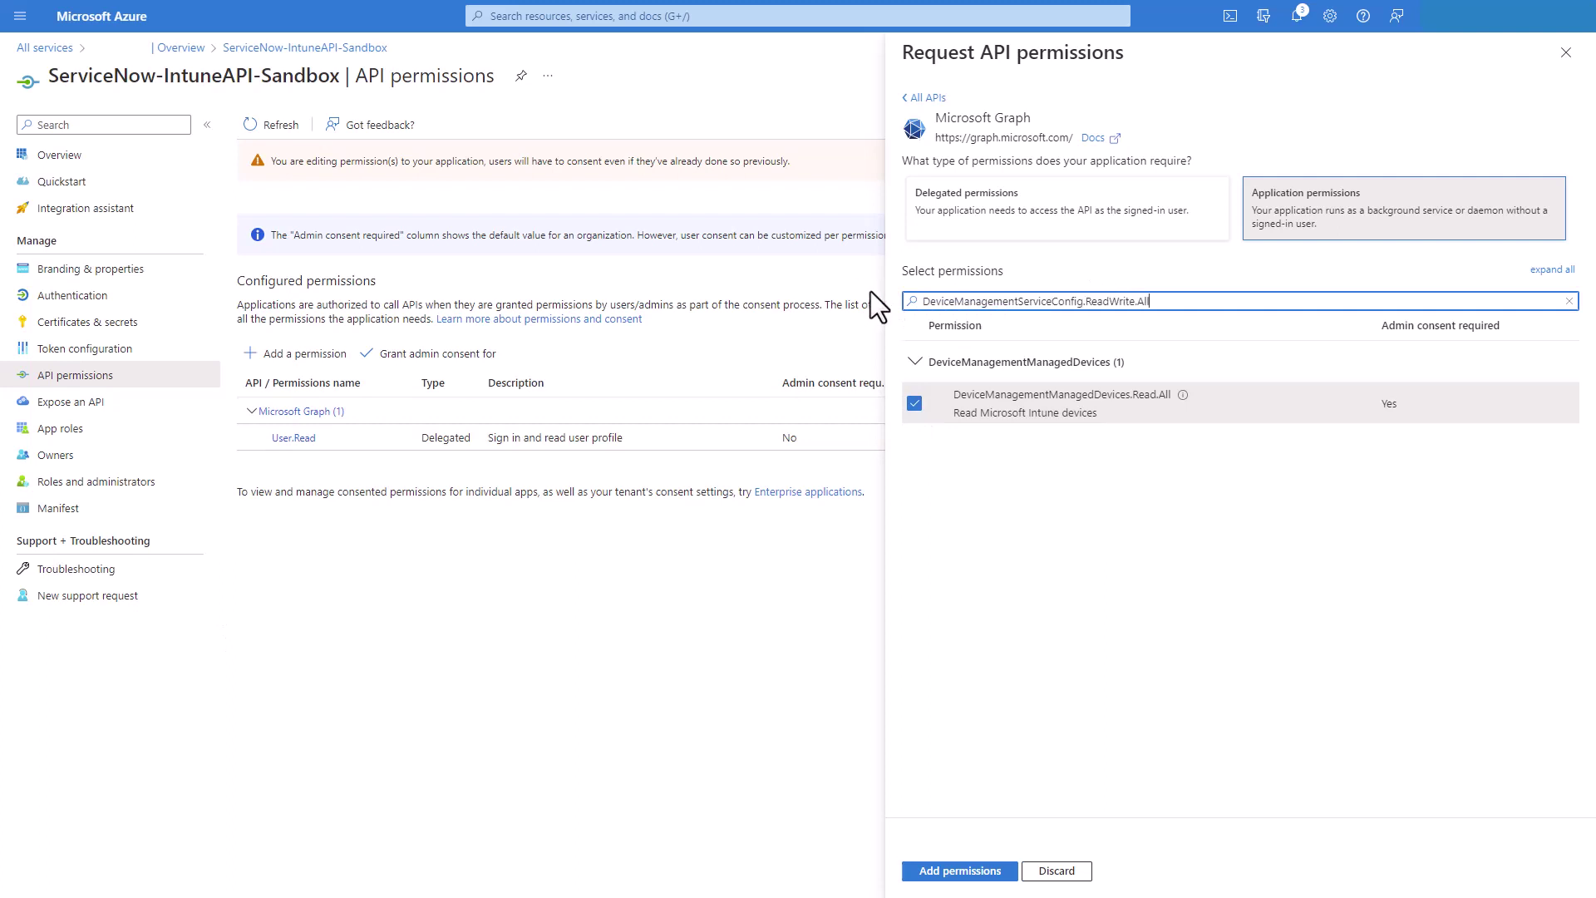
{"action": "left_click", "coordinate": [913, 363]}
{"action": "left_click", "coordinate": [914, 404]}
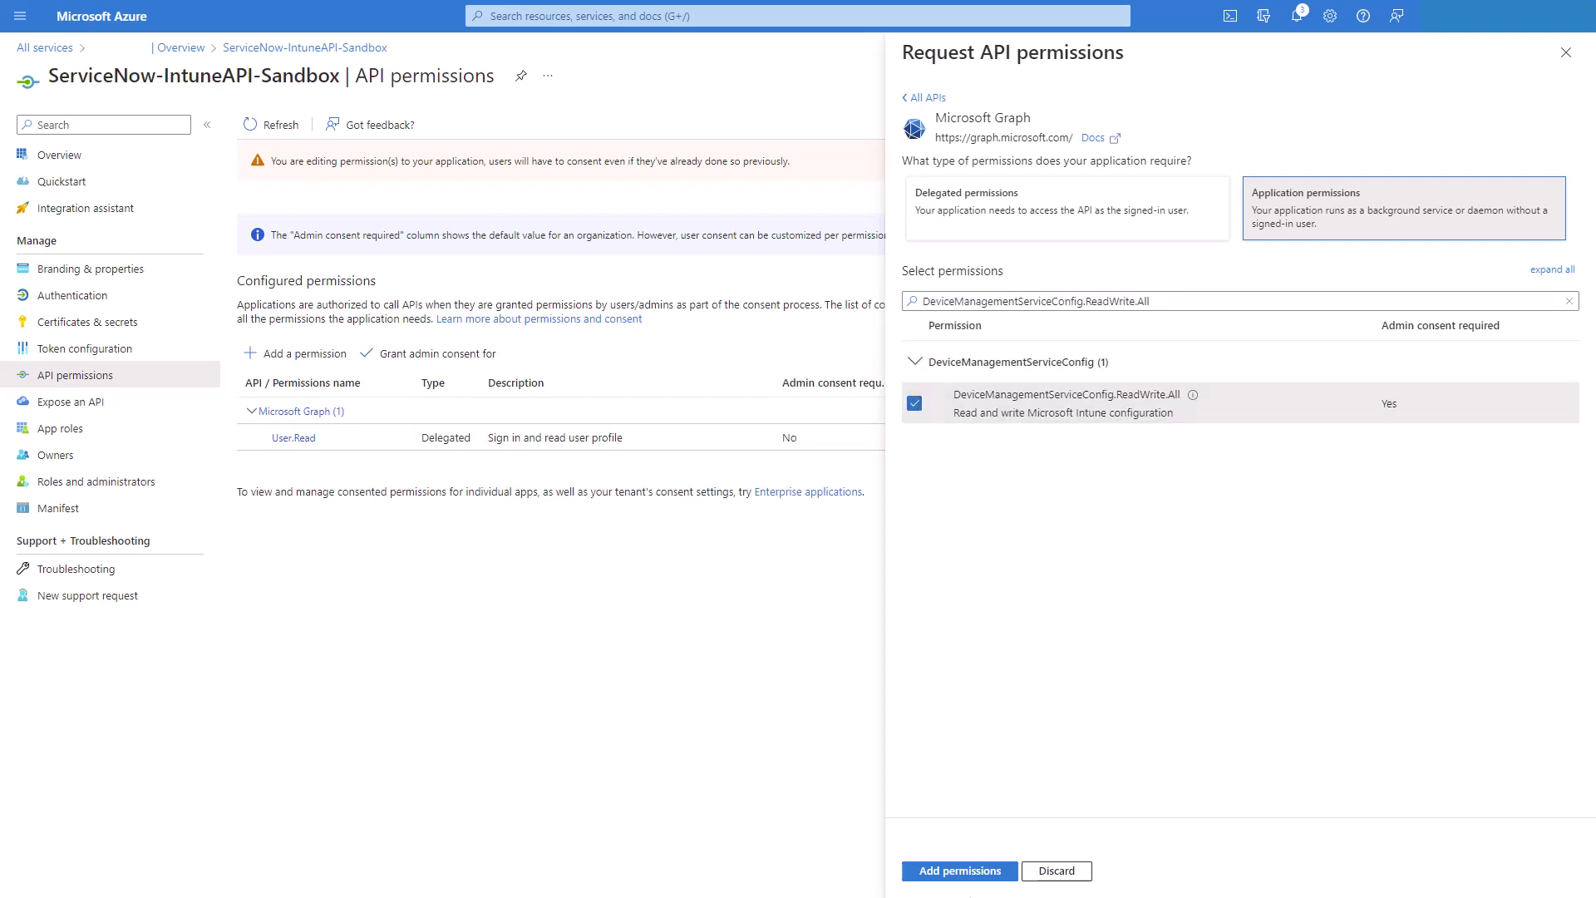
Add the three permissions to the app and grant admin consent for them
{"action": "left_click", "coordinate": [934, 873]}
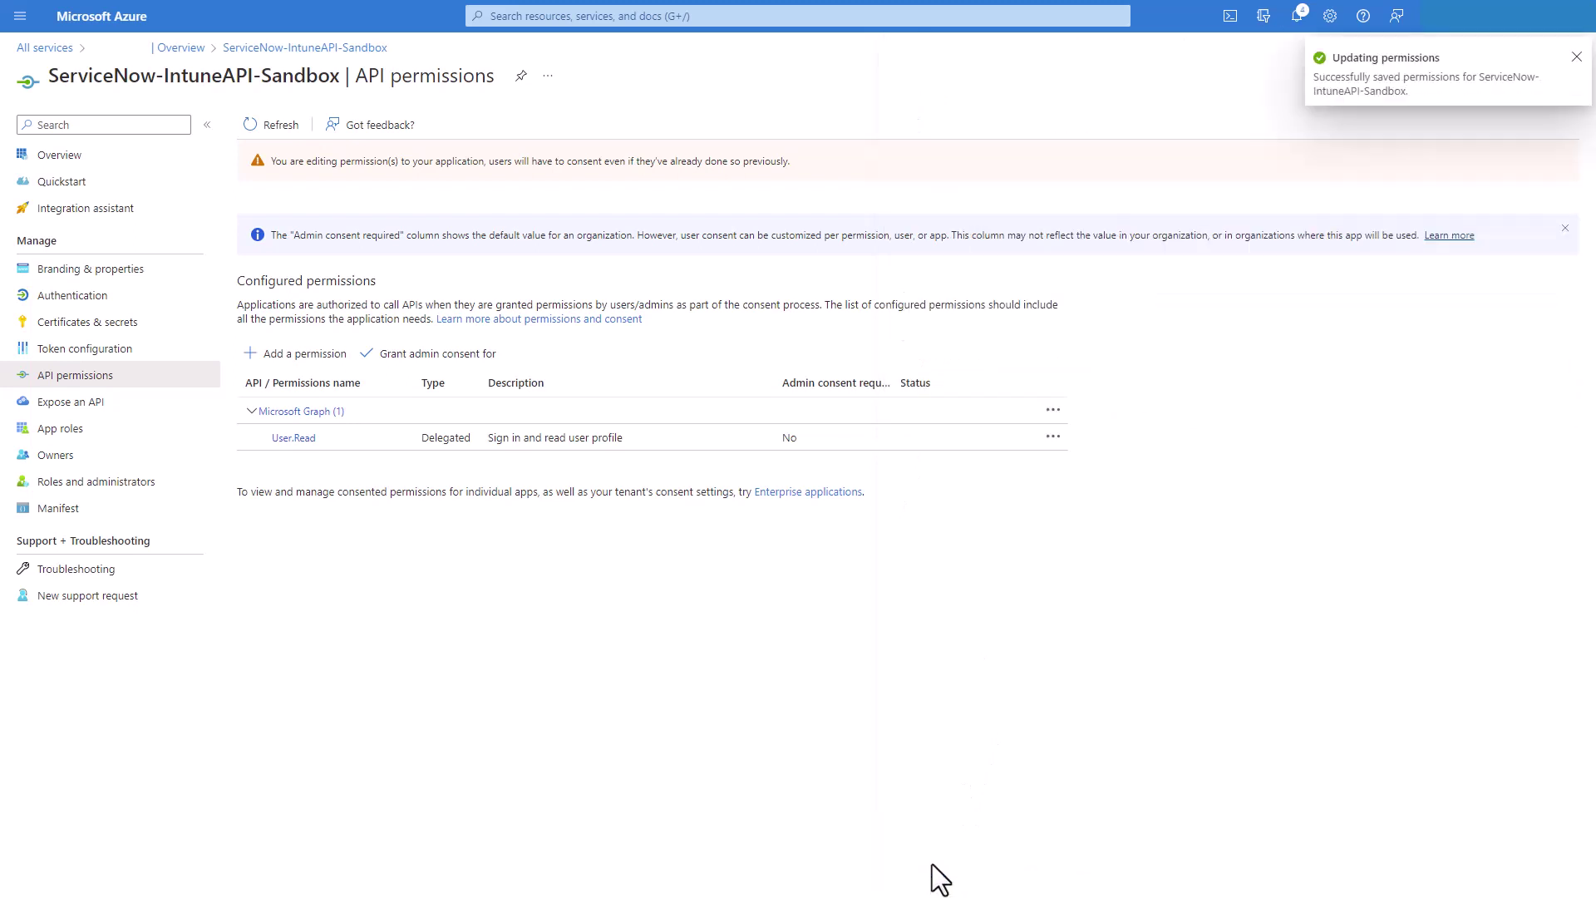
{"action": "left_click", "coordinate": [429, 357]}
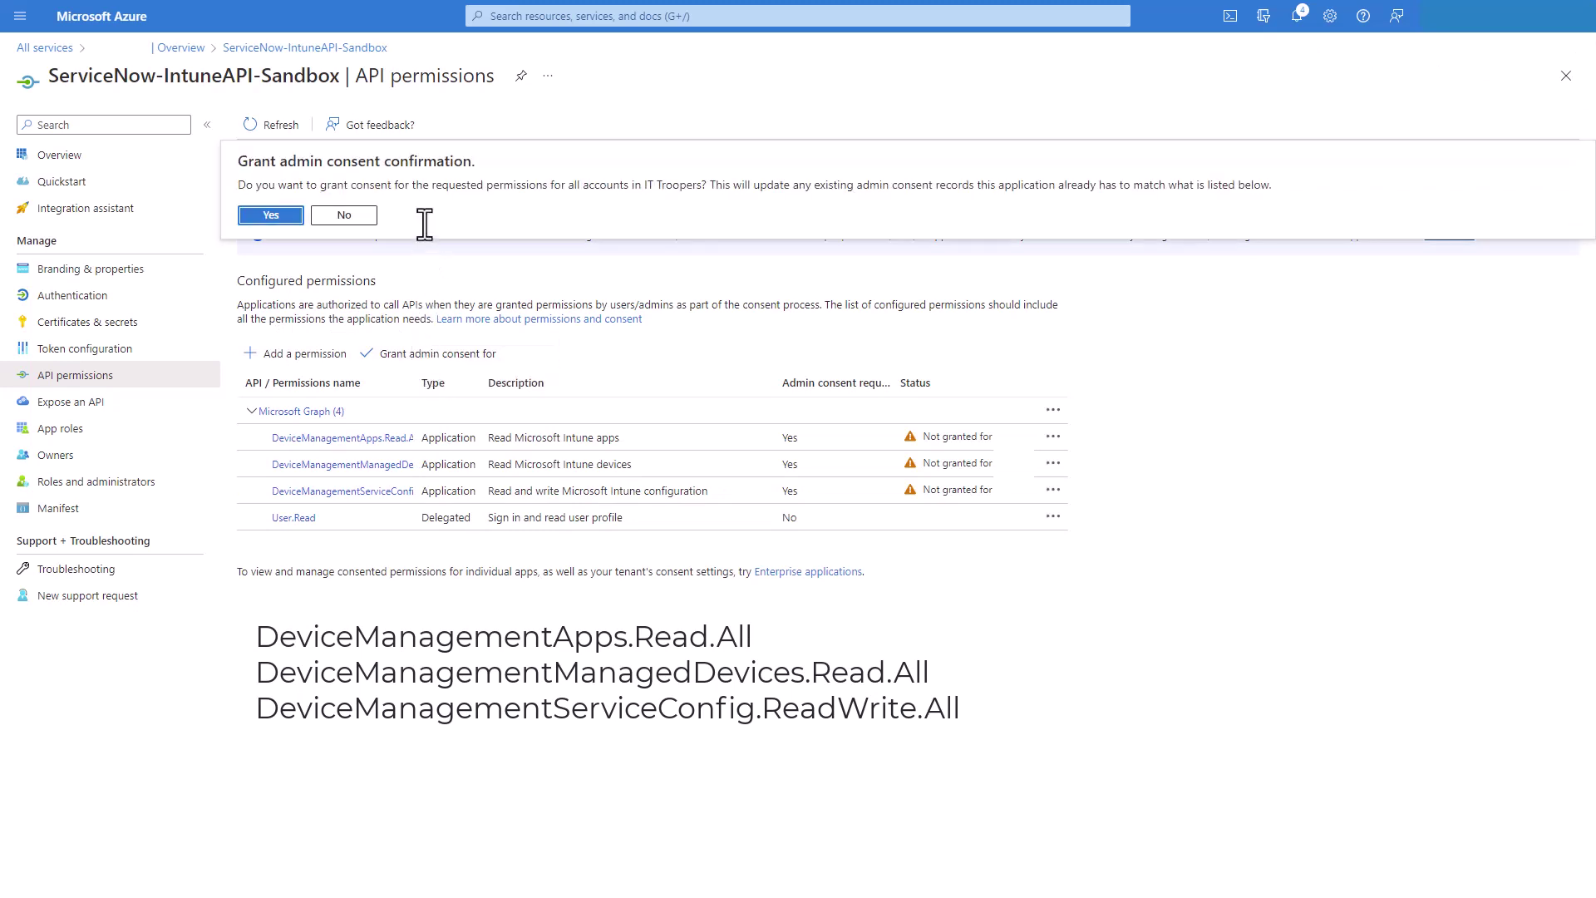
{"action": "left_click", "coordinate": [273, 218]}
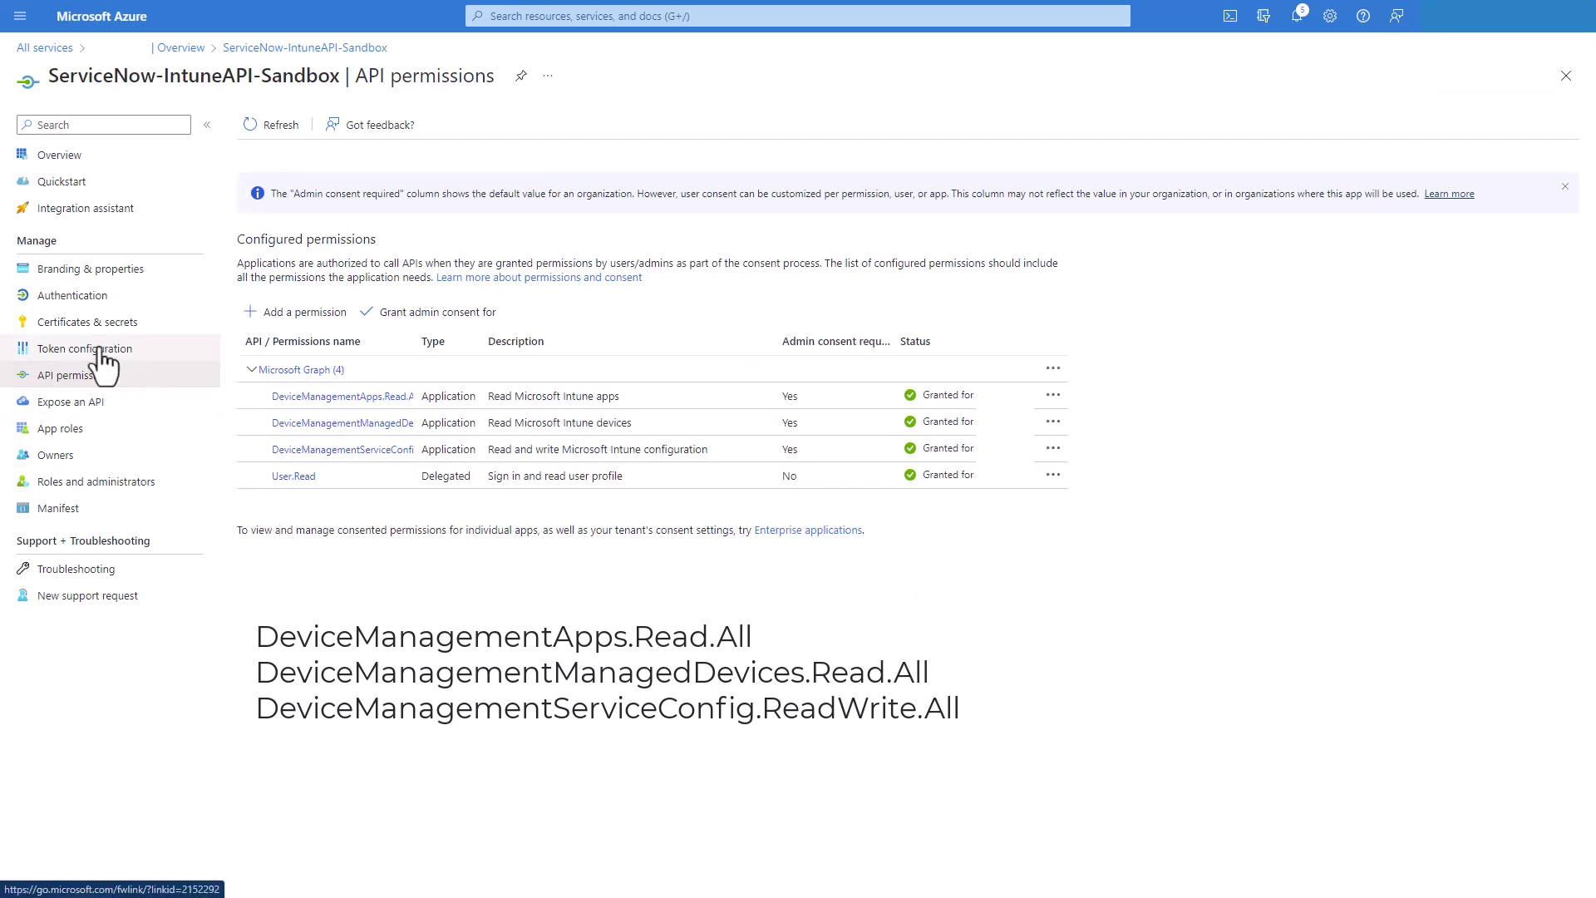
Add a client secret described 'Test' that expires after 365 days
{"action": "left_click", "coordinate": [86, 326]}
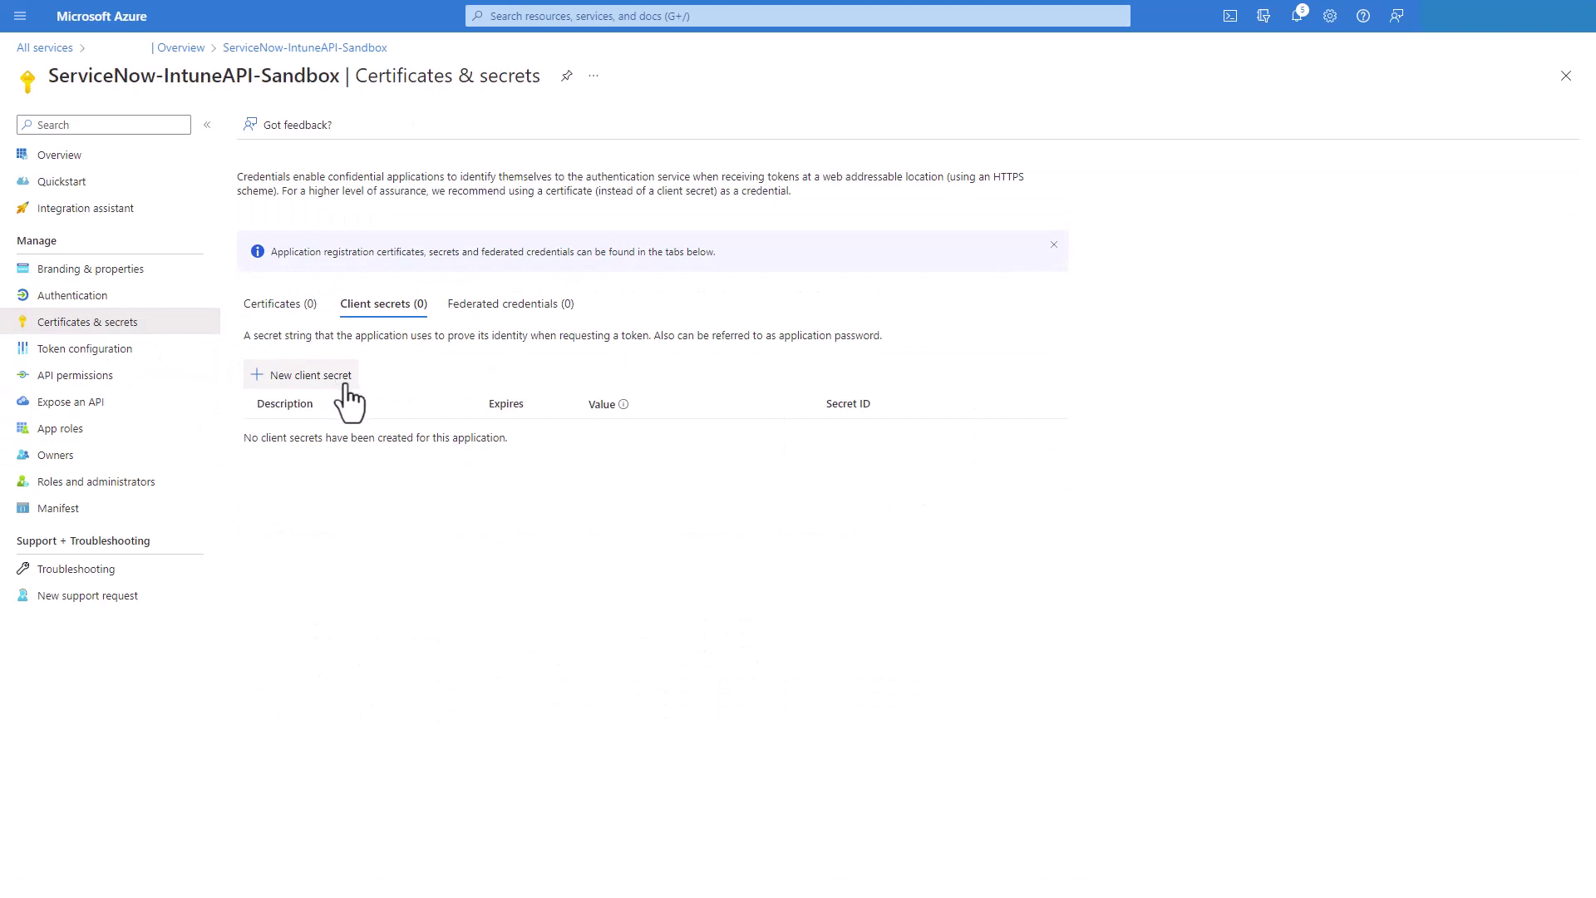
{"action": "left_click", "coordinate": [319, 380]}
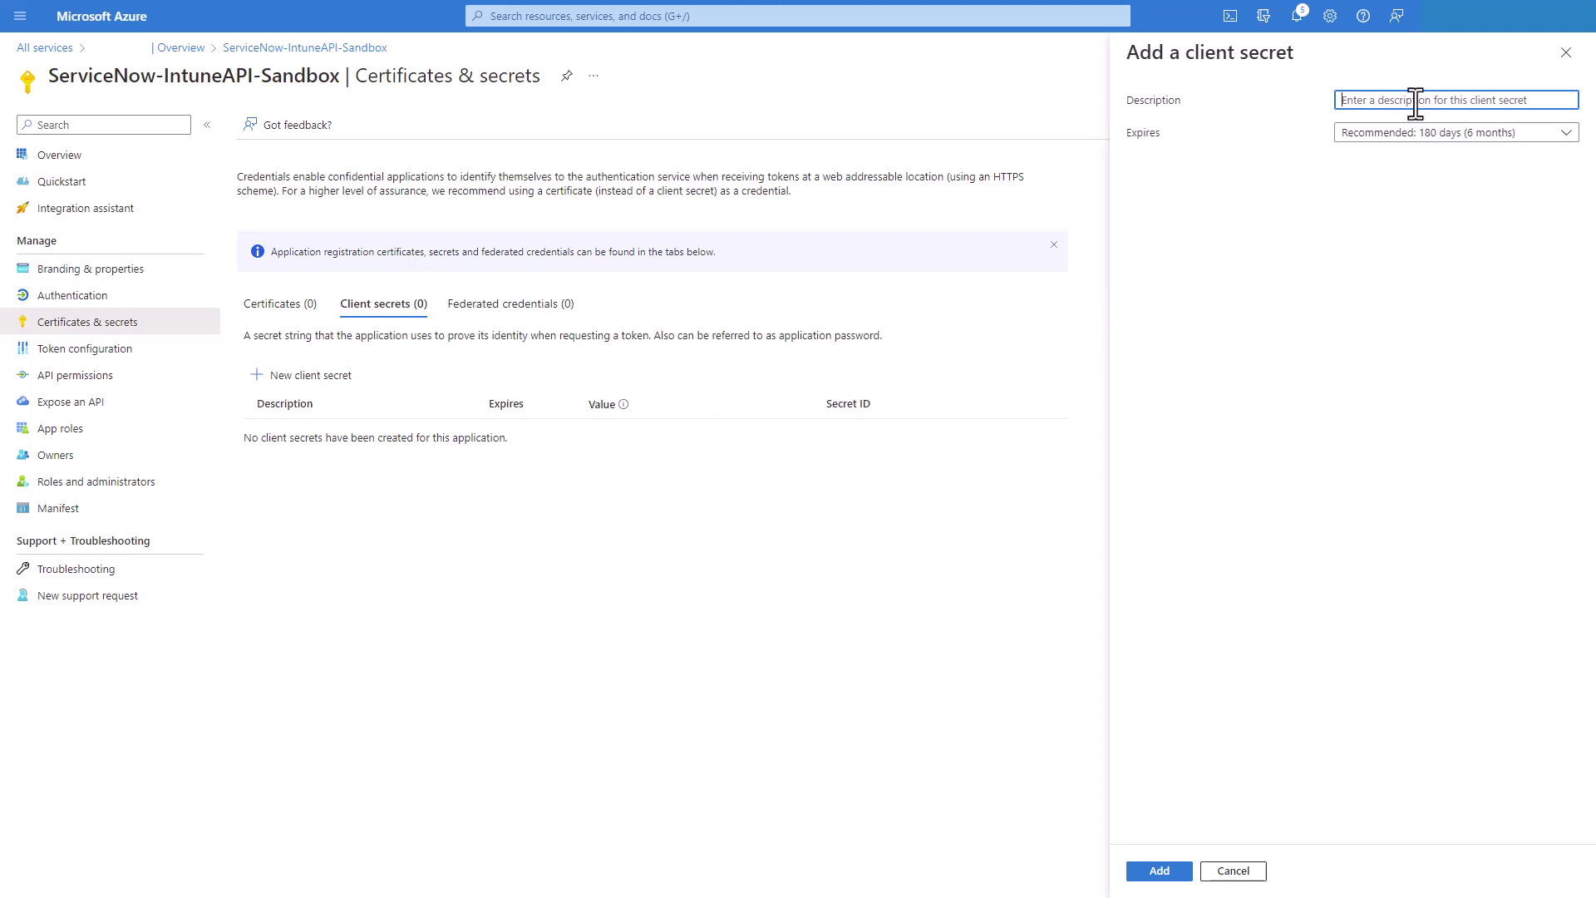
{"action": "type", "text": "Test"}
{"action": "left_click", "coordinate": [1423, 135]}
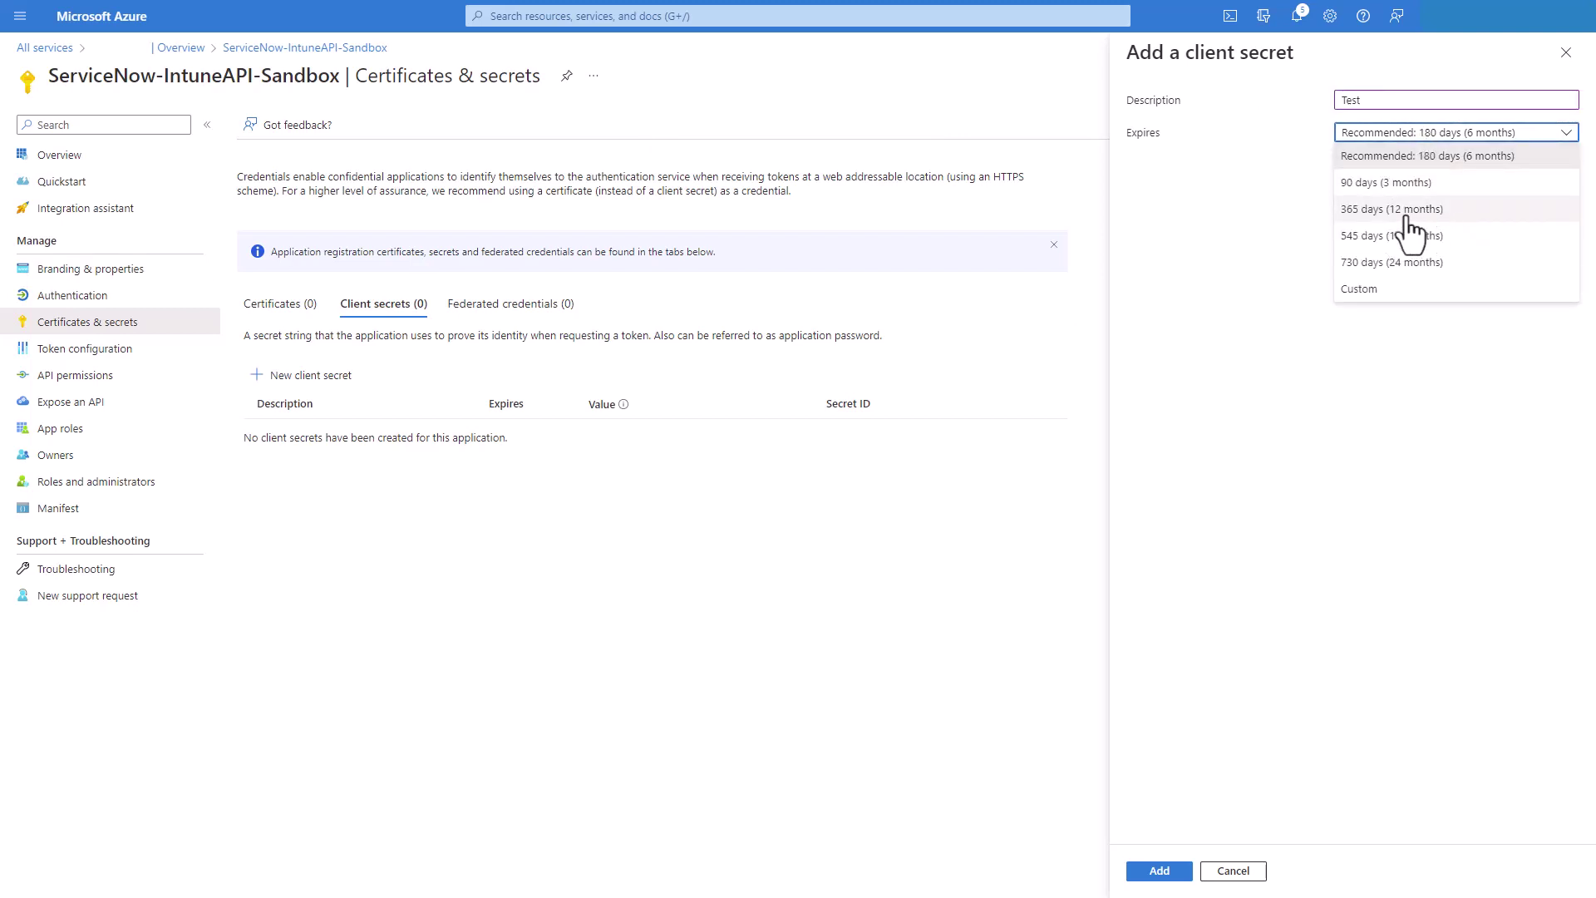
{"action": "left_click", "coordinate": [1376, 209]}
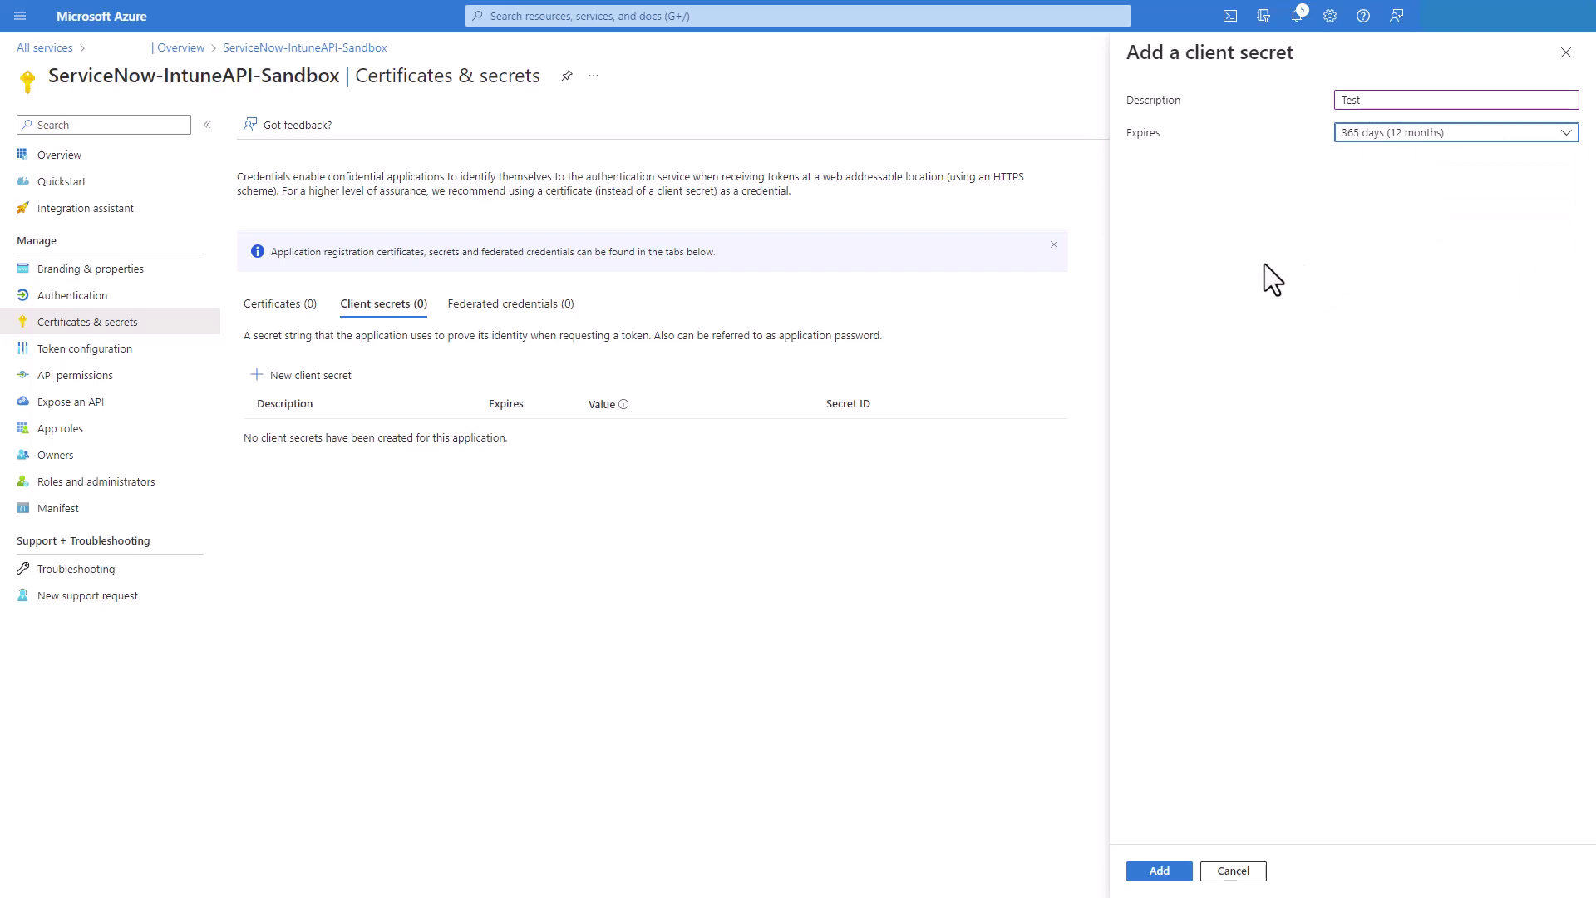
{"action": "left_click", "coordinate": [1159, 871]}
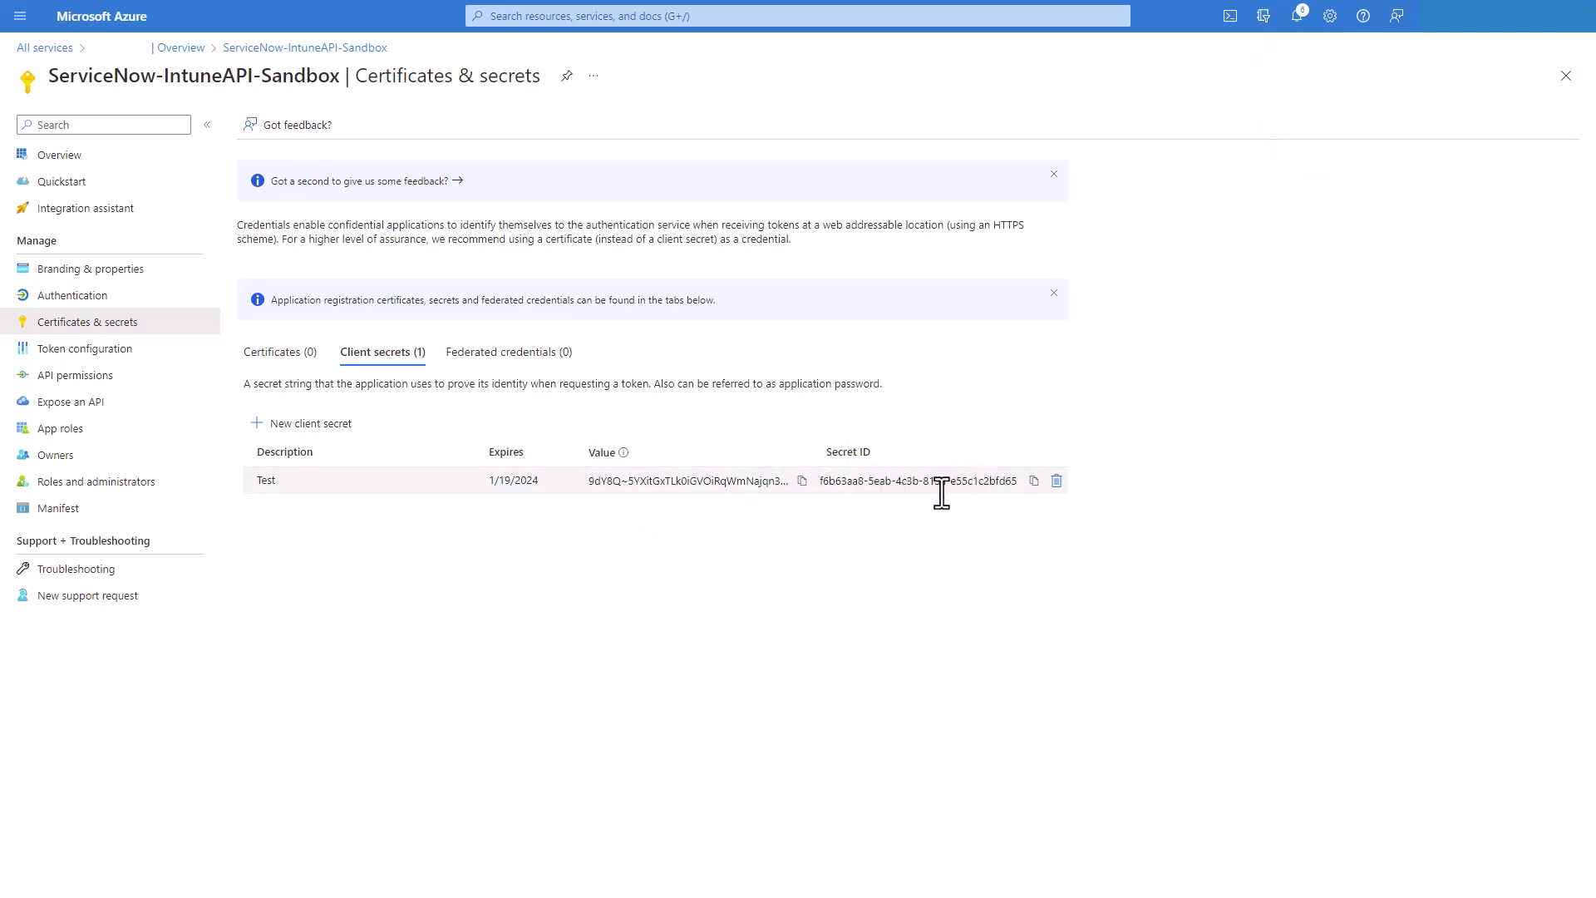
{"action": "mouse_move", "coordinate": [623, 459]}
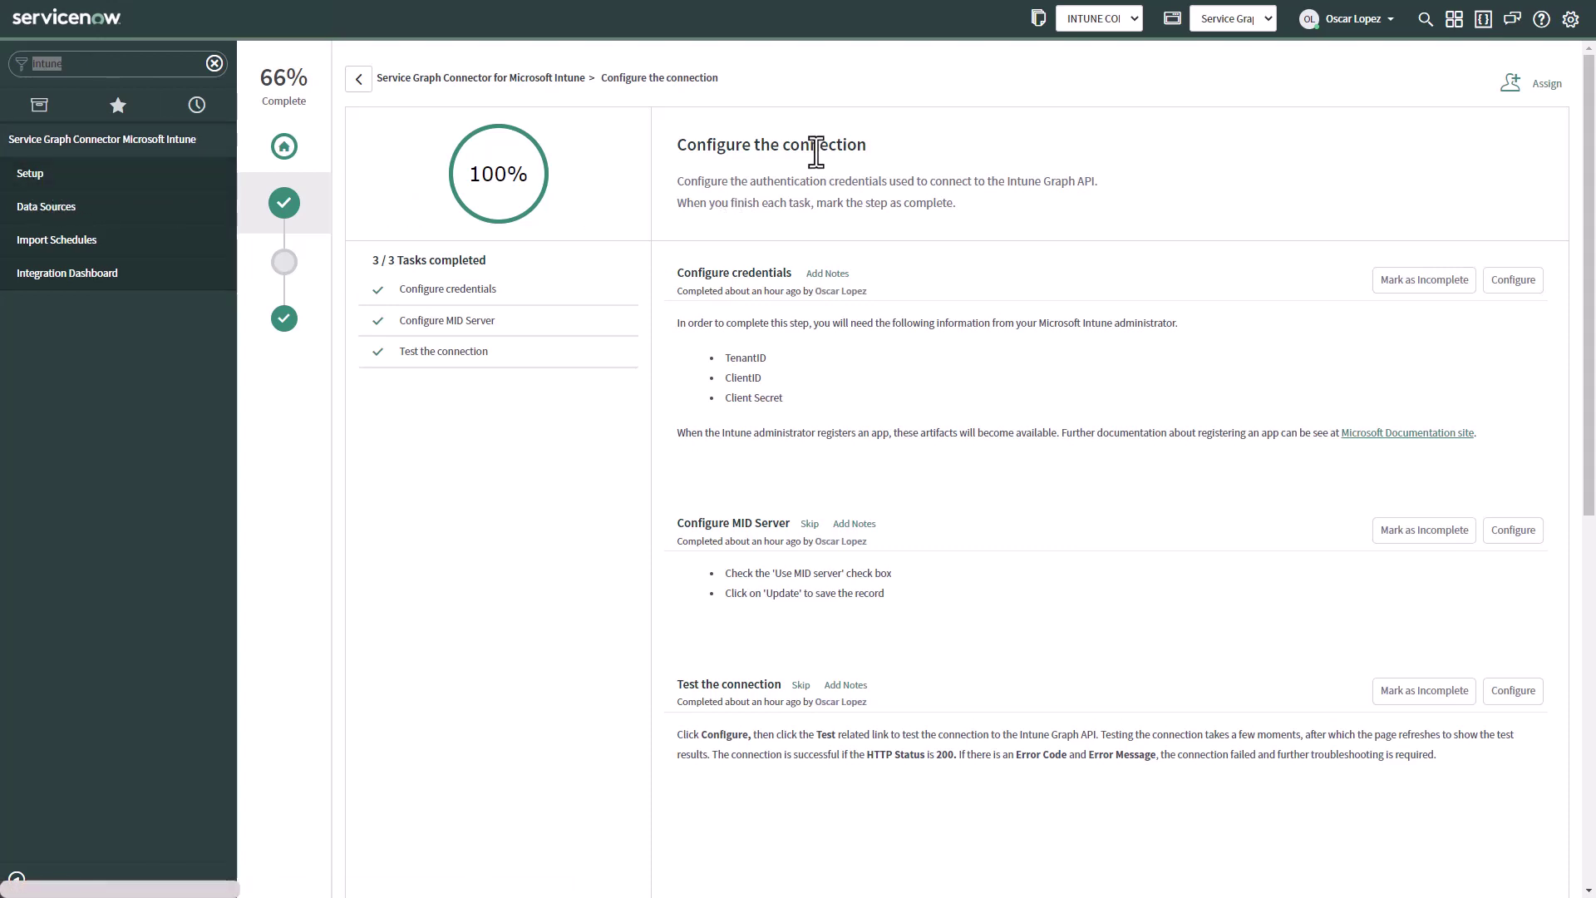
Go from the connector overview into the guided setup's Configure the connection step details
{"action": "left_click", "coordinate": [284, 148]}
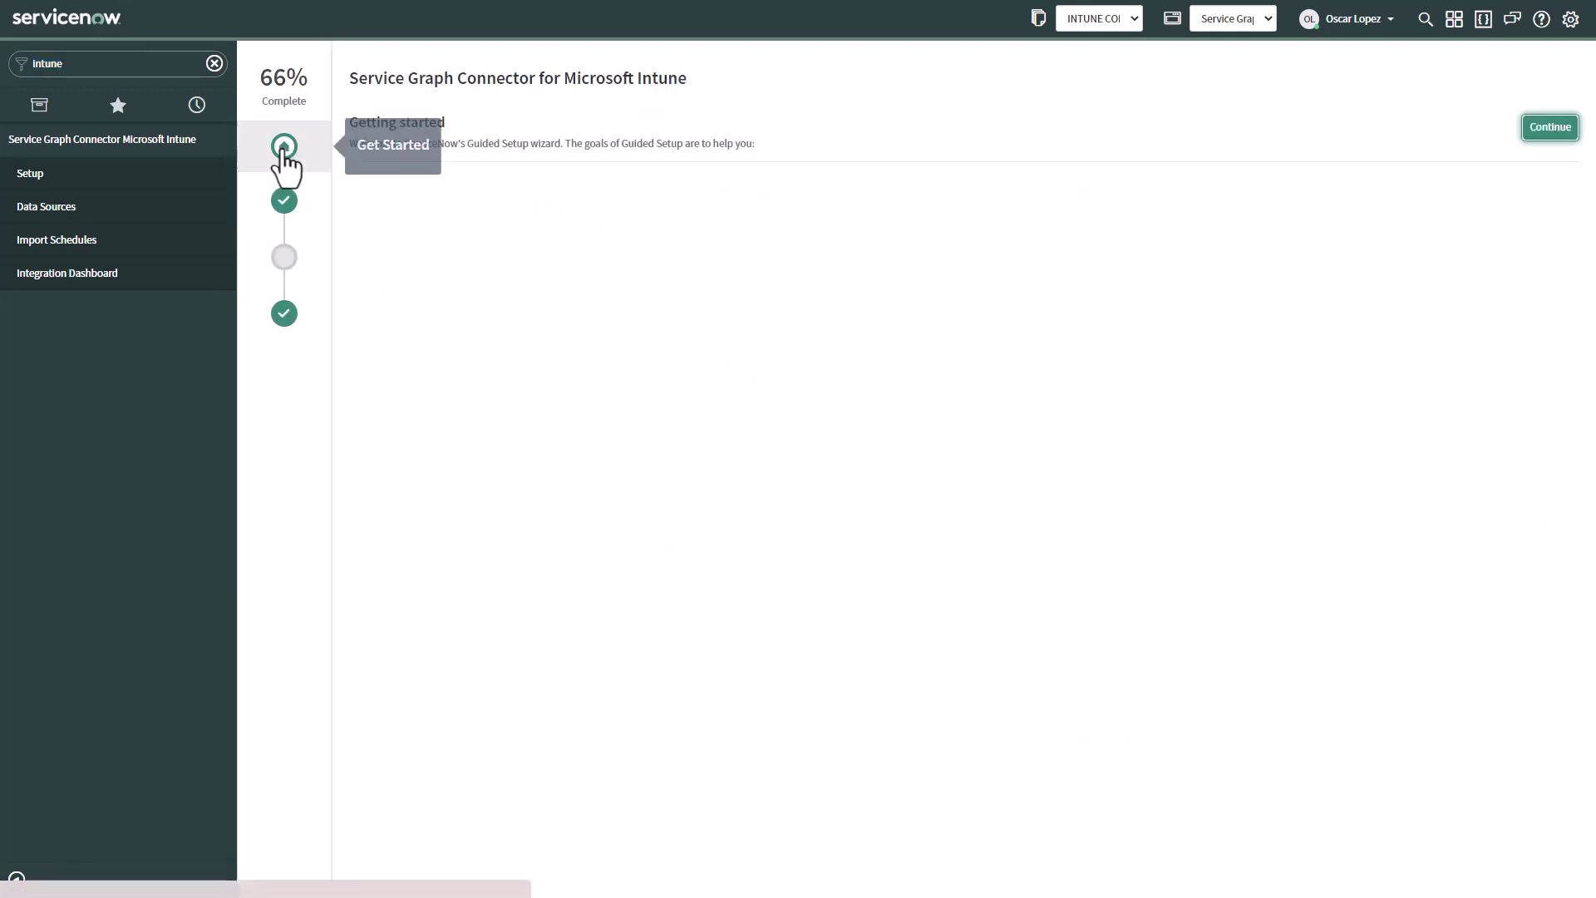
{"action": "left_click", "coordinate": [1534, 128]}
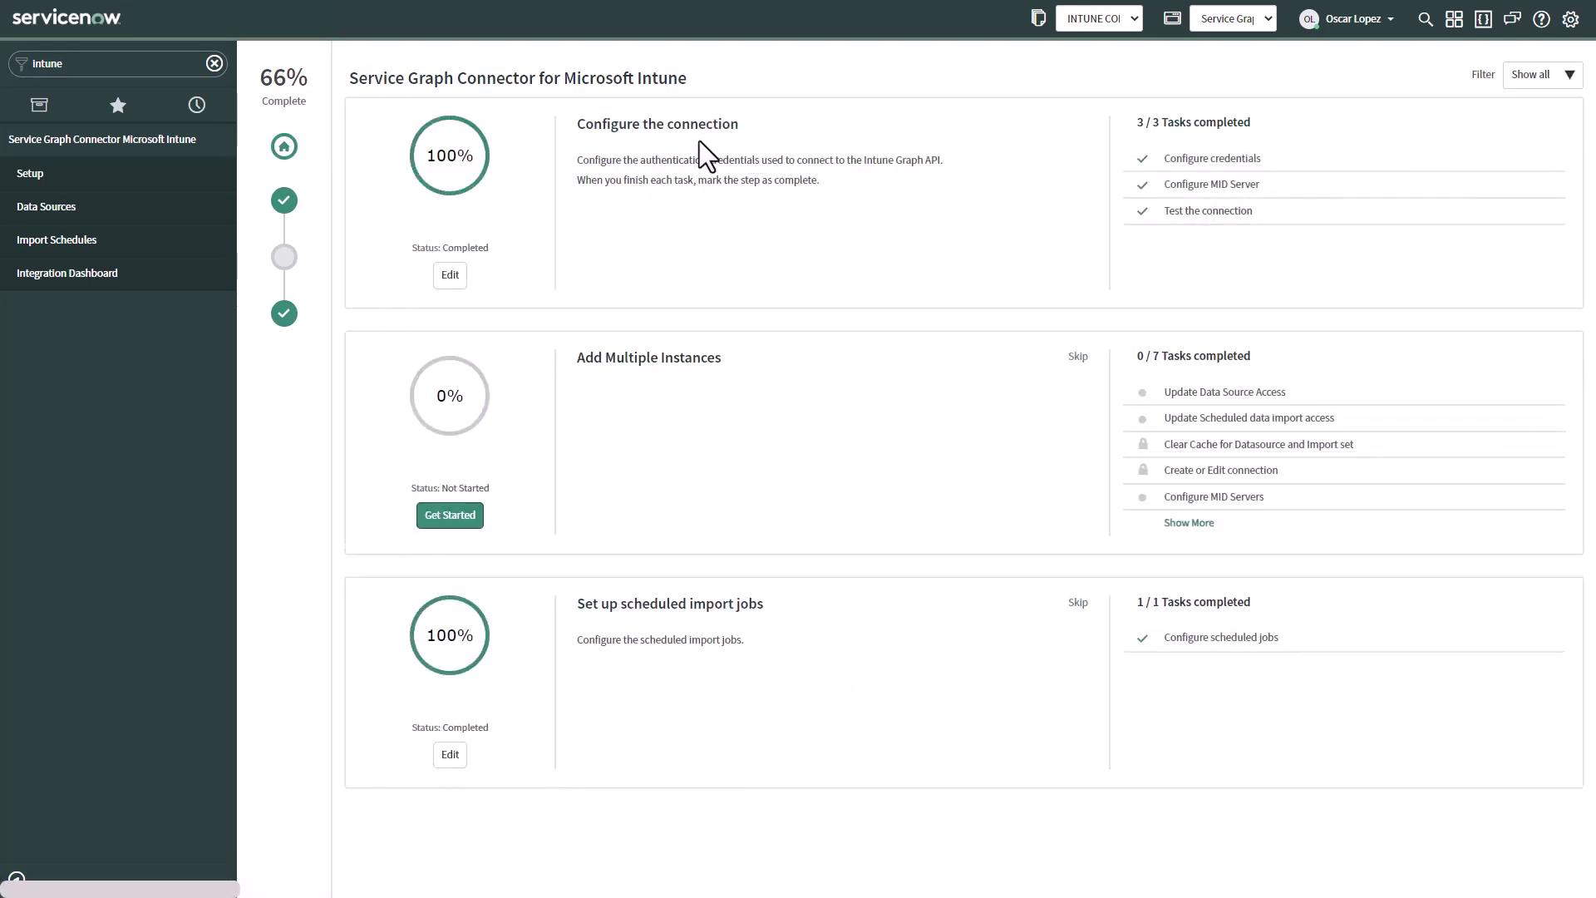
{"action": "left_click", "coordinate": [1227, 162]}
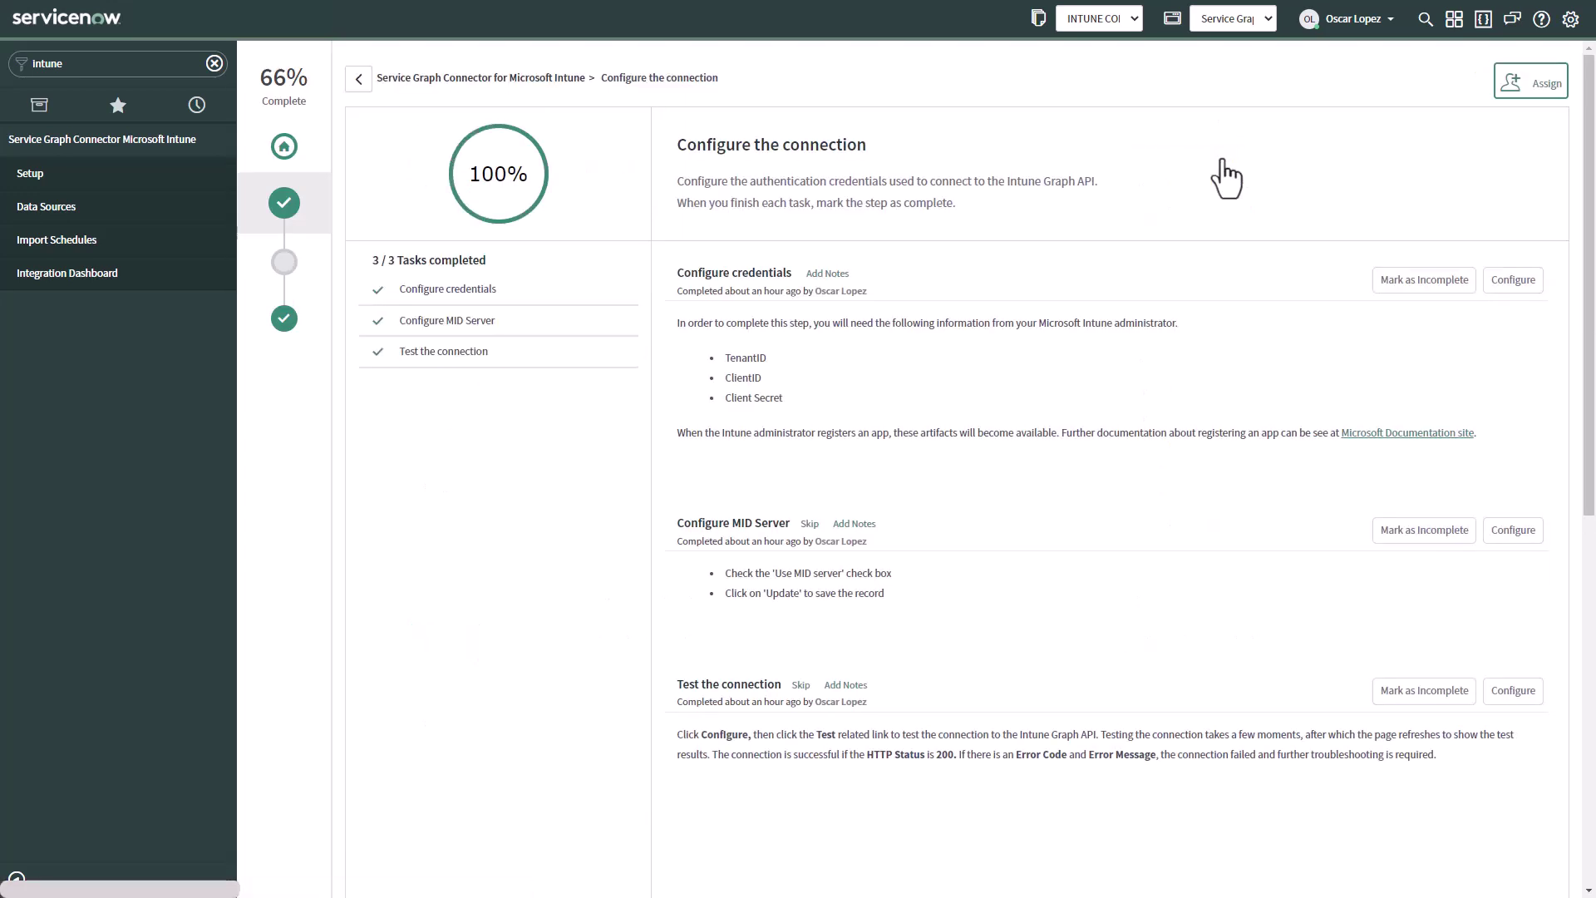
Open the credential configuration and scroll the Intune Oauth Provider form to its entity profiles
{"action": "left_click", "coordinate": [1513, 280]}
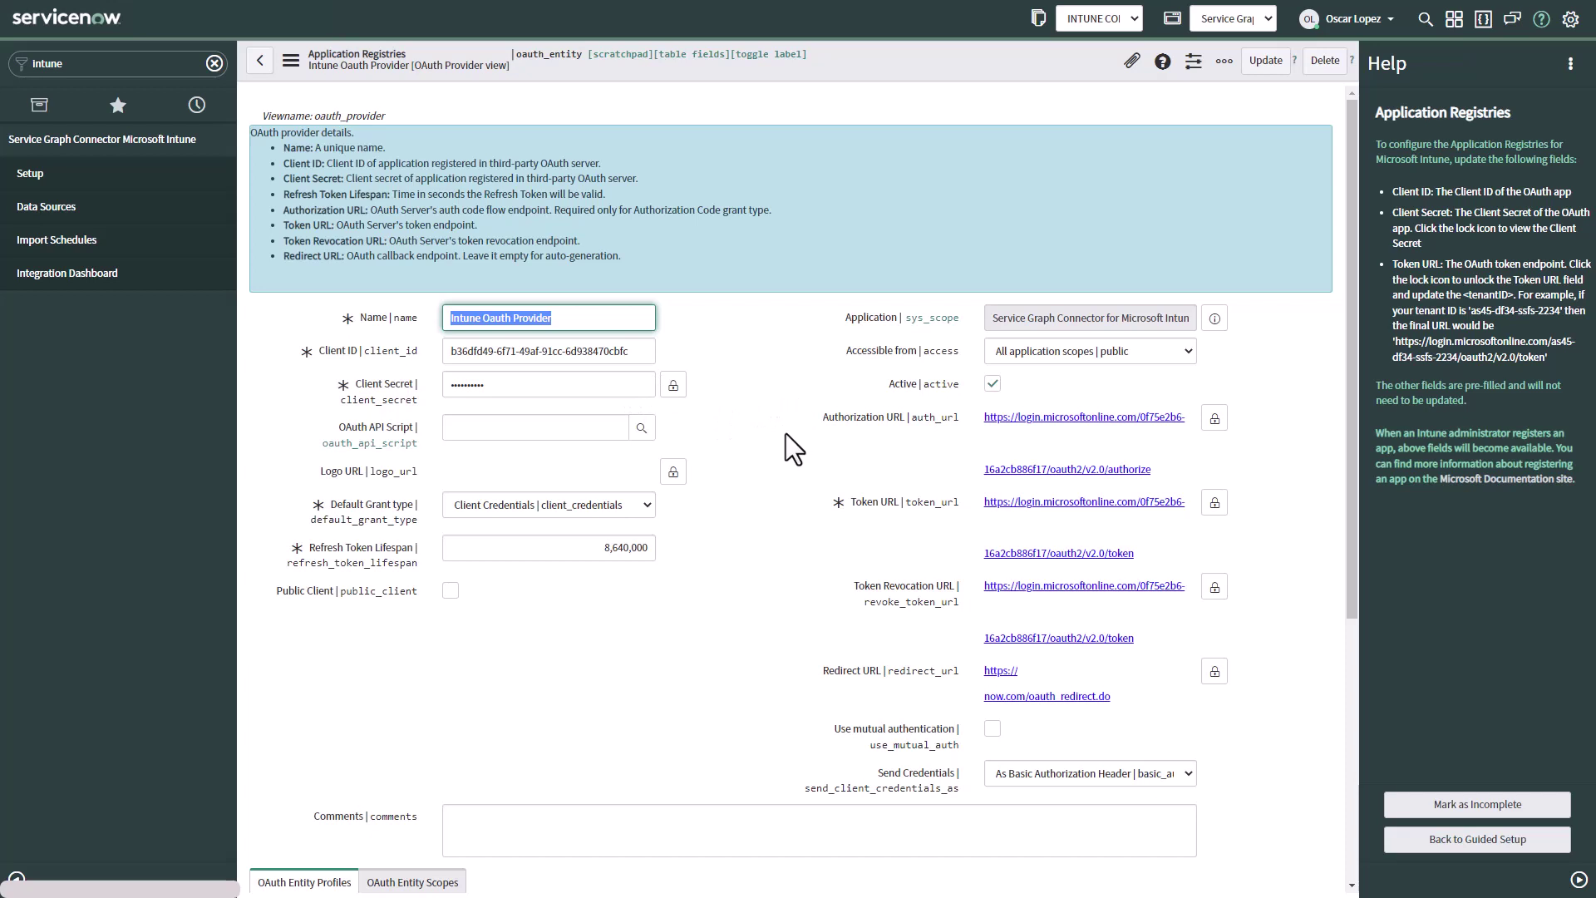
{"action": "scroll", "coordinate": [791, 442], "scroll_direction": "down", "scroll_amount": 1}
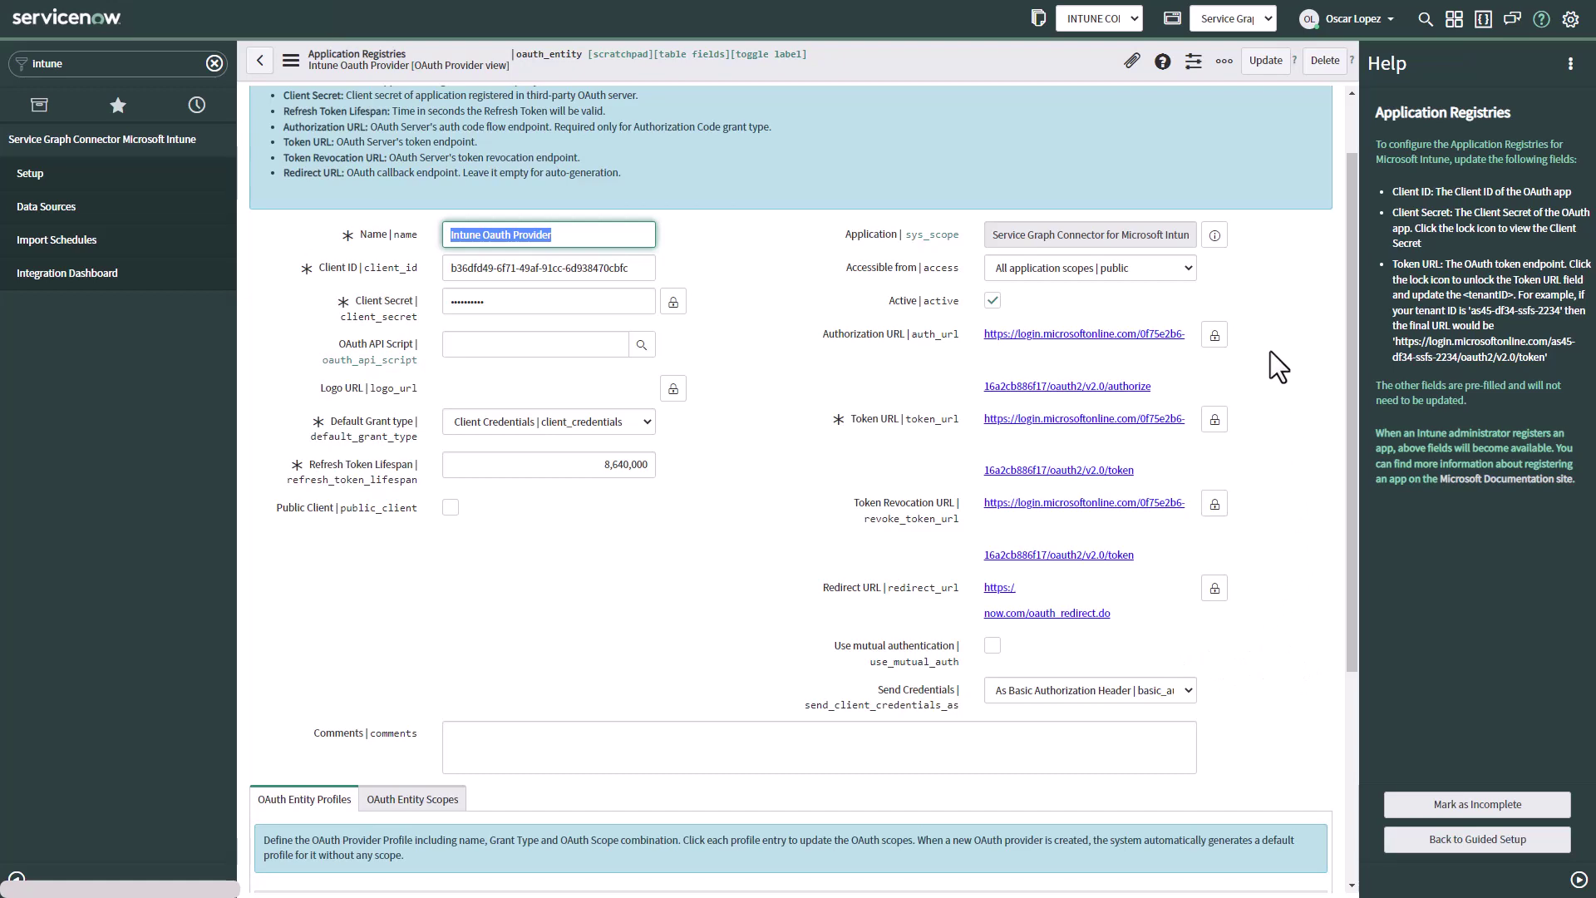
{"action": "scroll", "coordinate": [1270, 351], "scroll_direction": "down", "scroll_amount": 4}
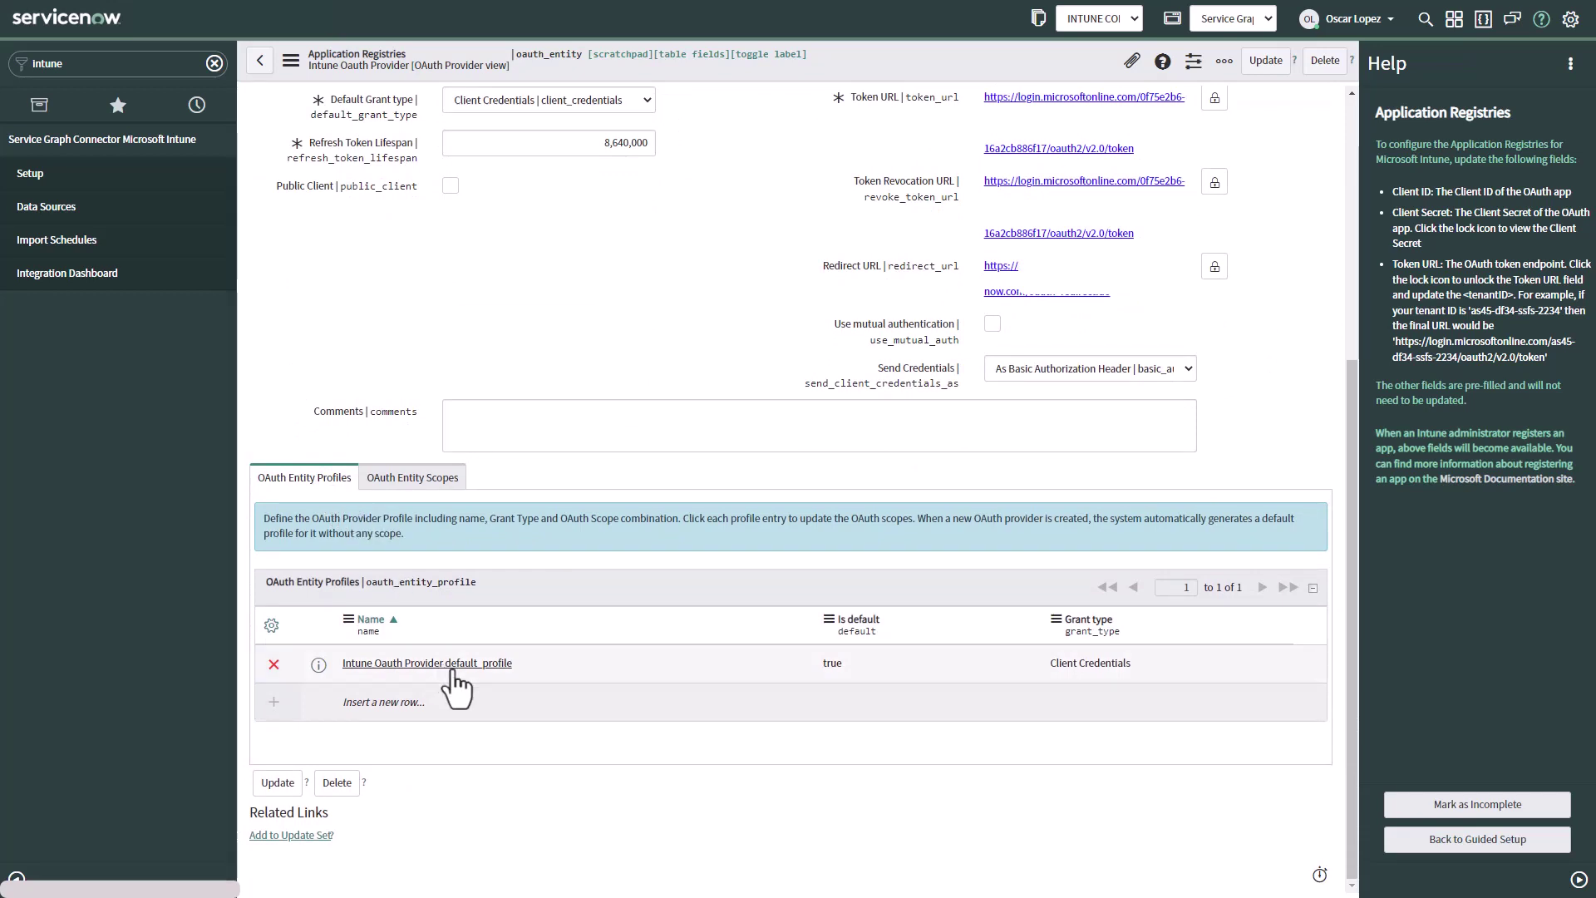
Review the OAuth Entity Scopes tab, then mark the credentials task as complete
{"action": "left_click", "coordinate": [422, 481]}
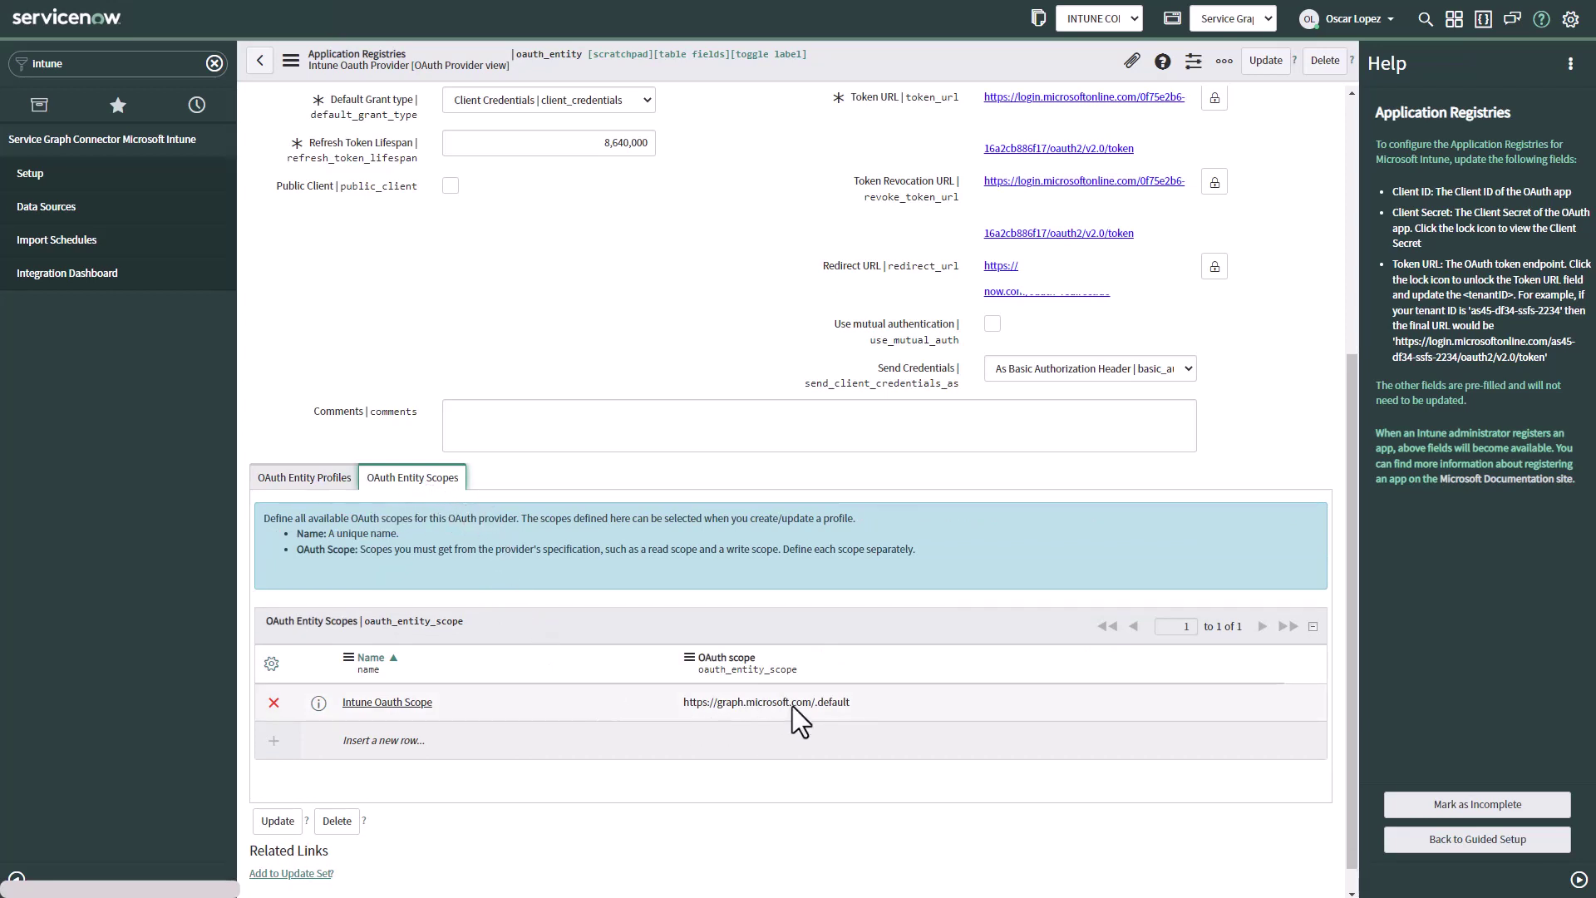
{"action": "left_click", "coordinate": [307, 470]}
{"action": "scroll", "coordinate": [690, 512], "scroll_direction": "up", "scroll_amount": 4}
{"action": "scroll", "coordinate": [690, 512], "scroll_direction": "up", "scroll_amount": 1}
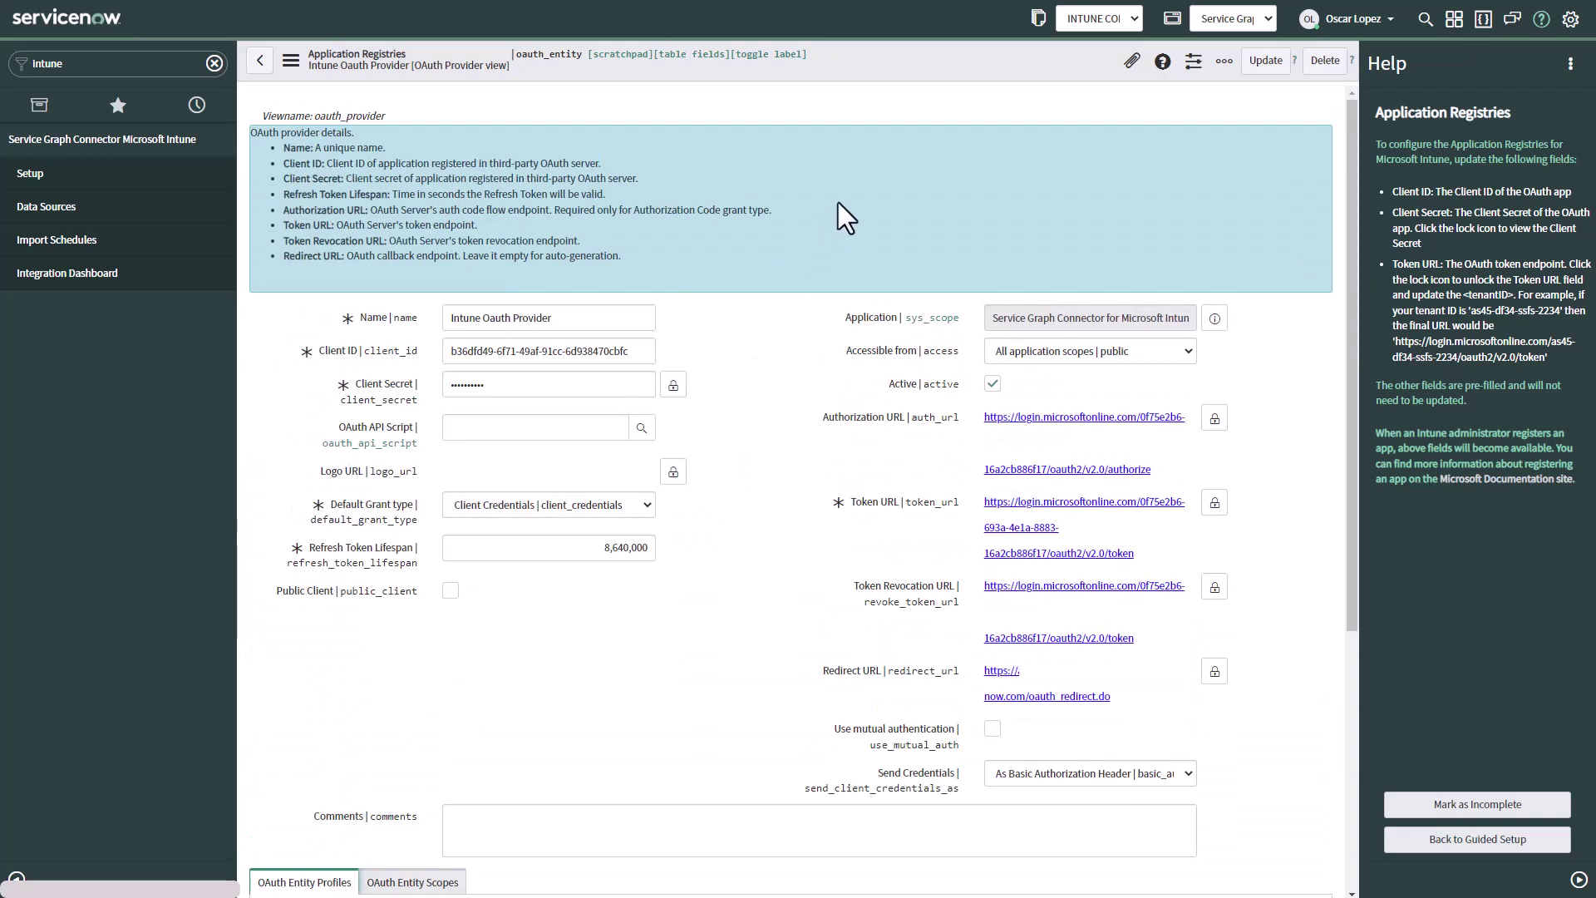
{"action": "right_click", "coordinate": [881, 60]}
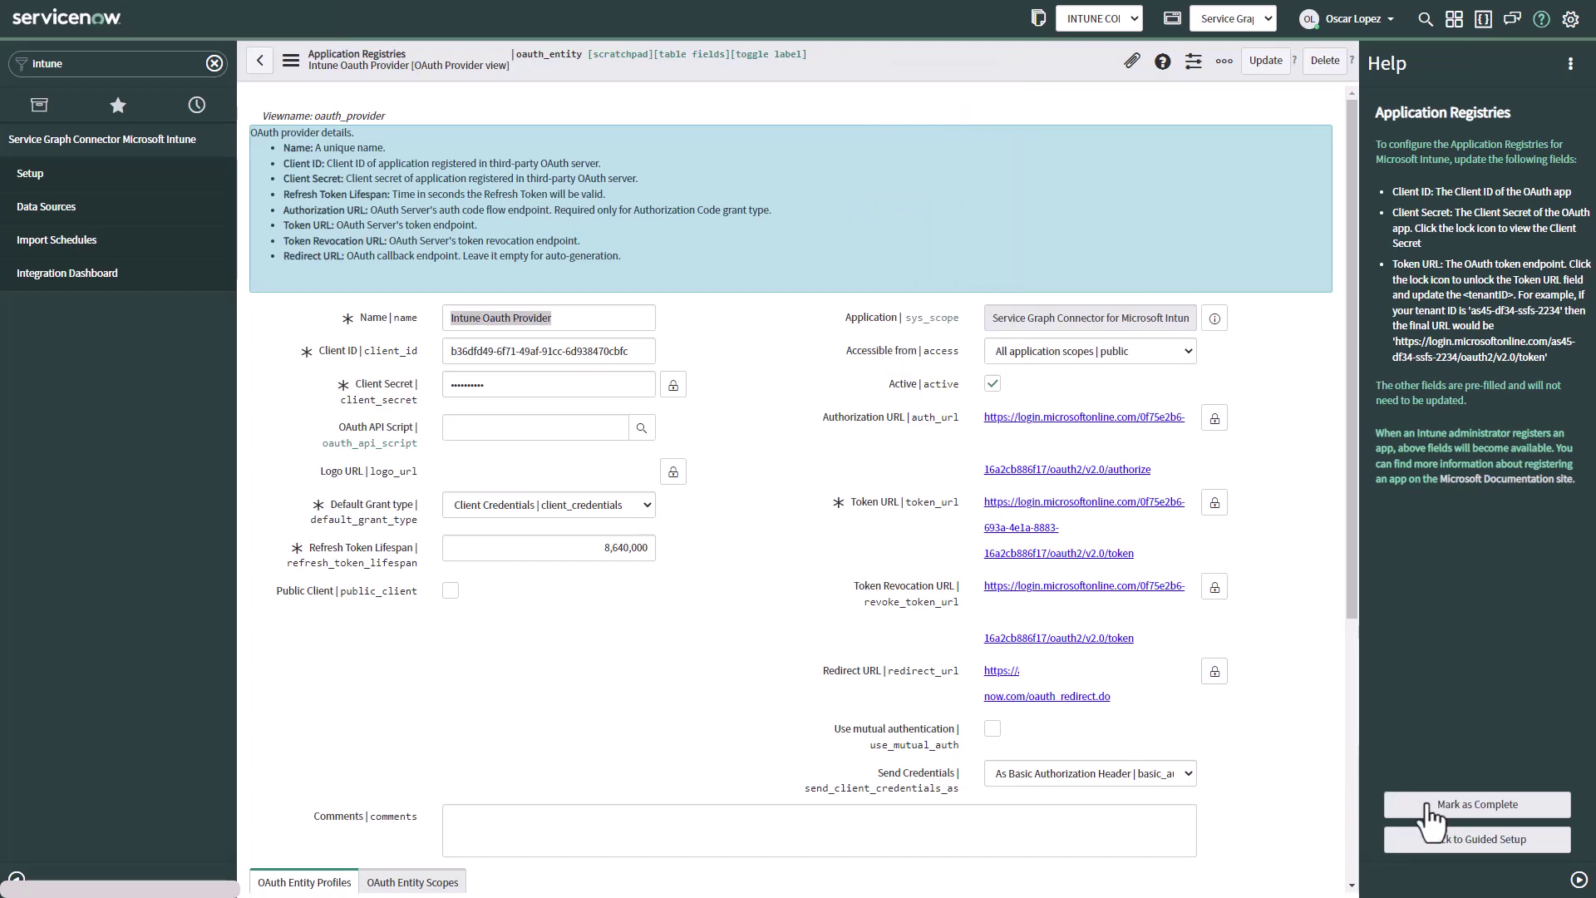
{"action": "left_click", "coordinate": [1429, 805]}
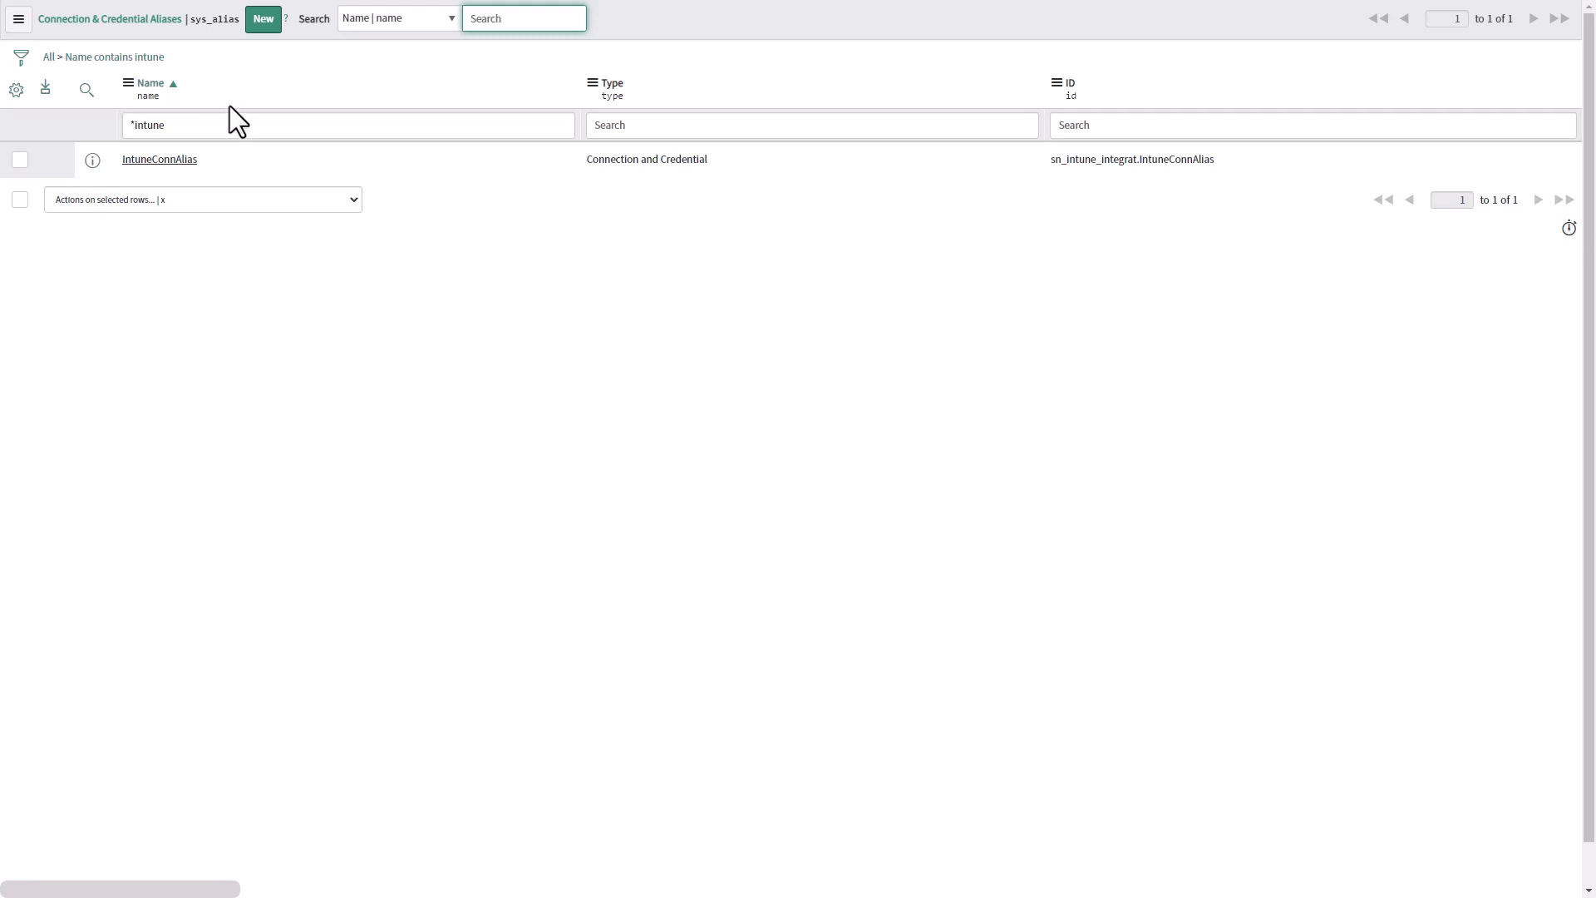
Open IntuneConnAlias, then its IntuneConnection record, and preview the linked IntuneCredential
{"action": "left_click", "coordinate": [159, 163]}
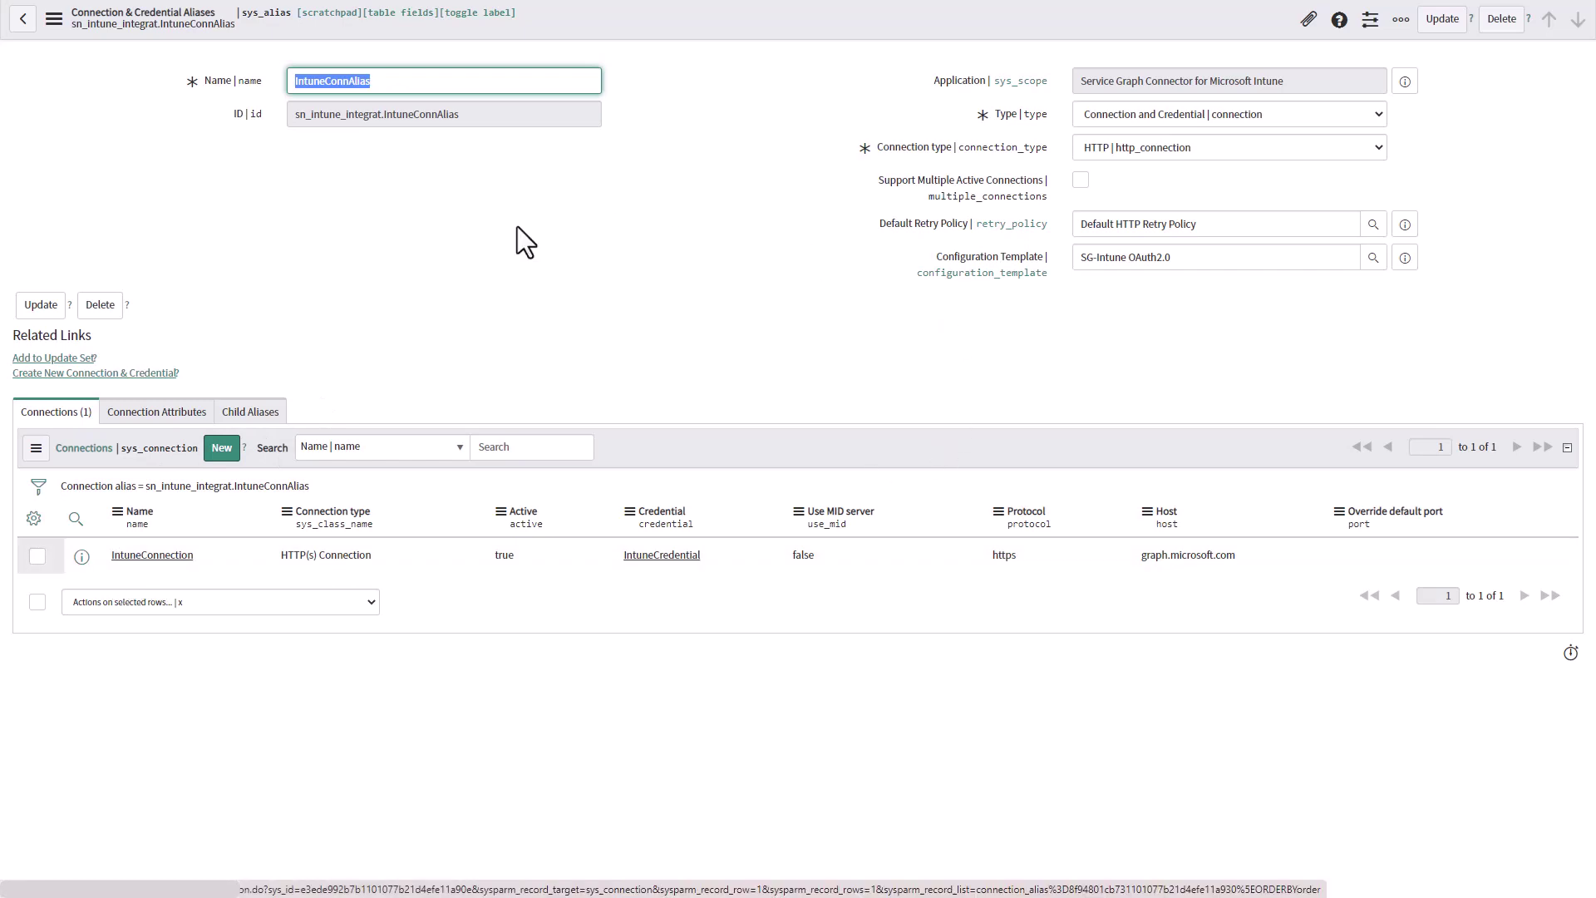
{"action": "left_click", "coordinate": [170, 558]}
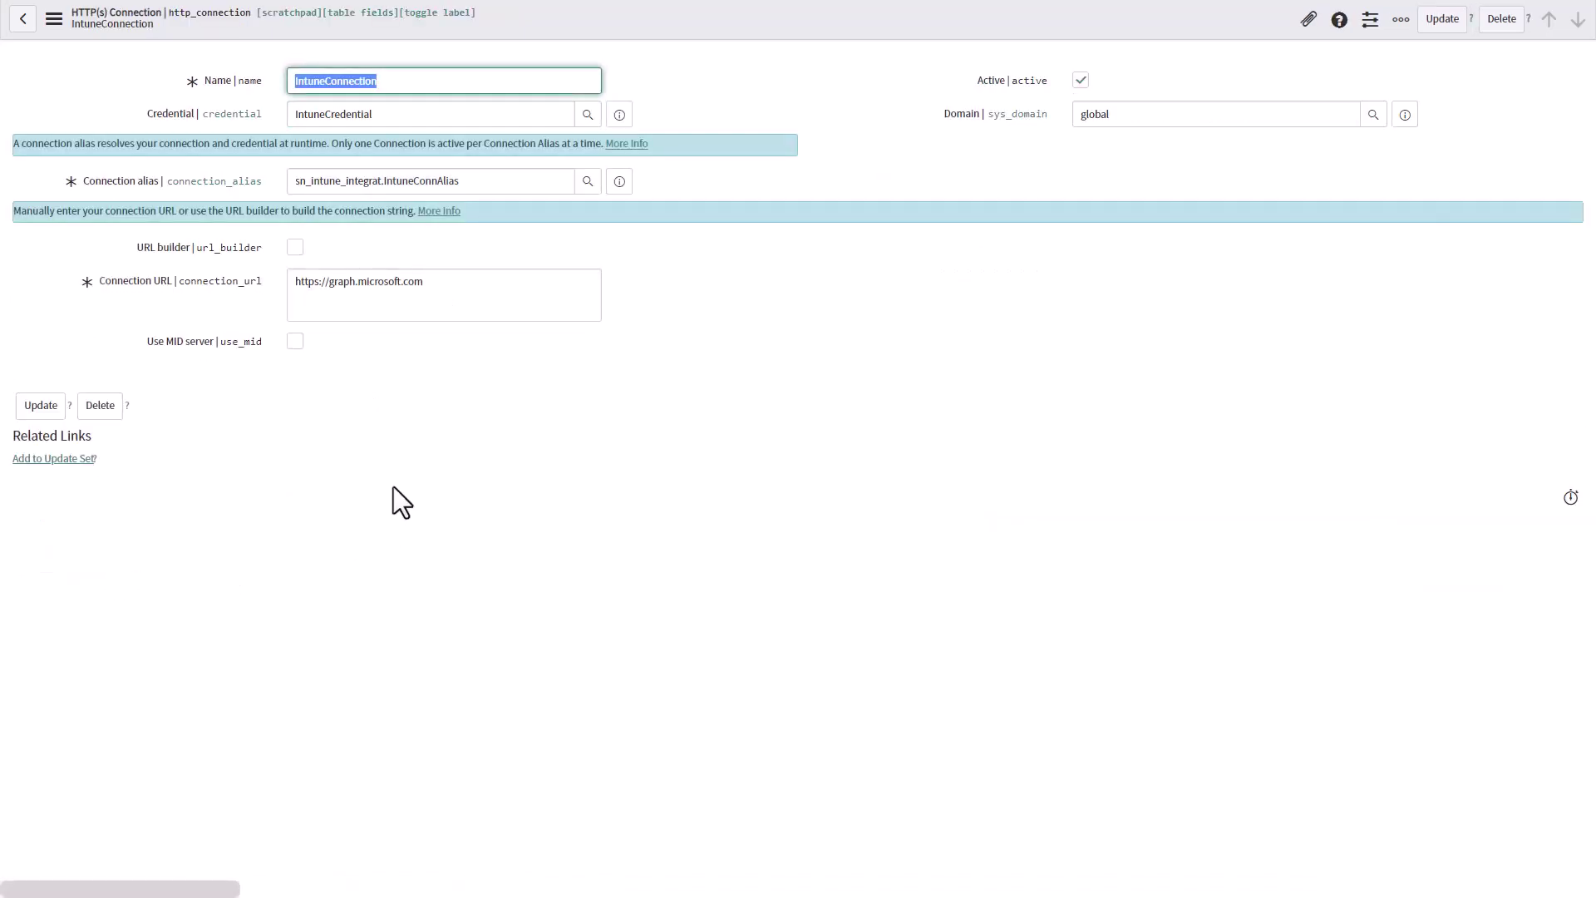
{"action": "left_click", "coordinate": [393, 478]}
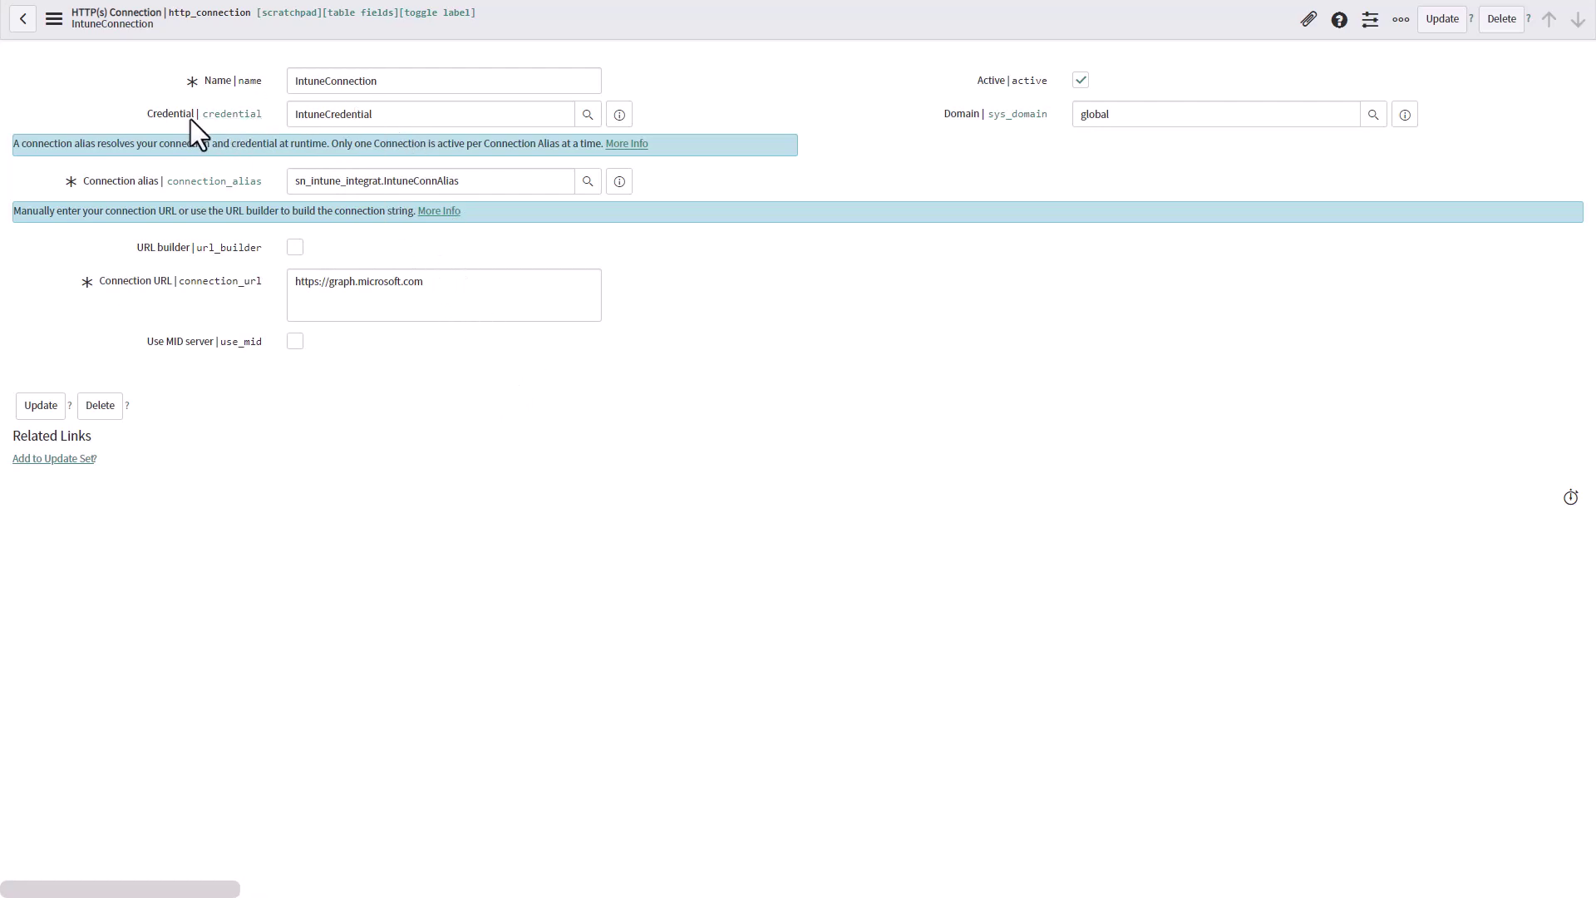
{"action": "left_click", "coordinate": [619, 114]}
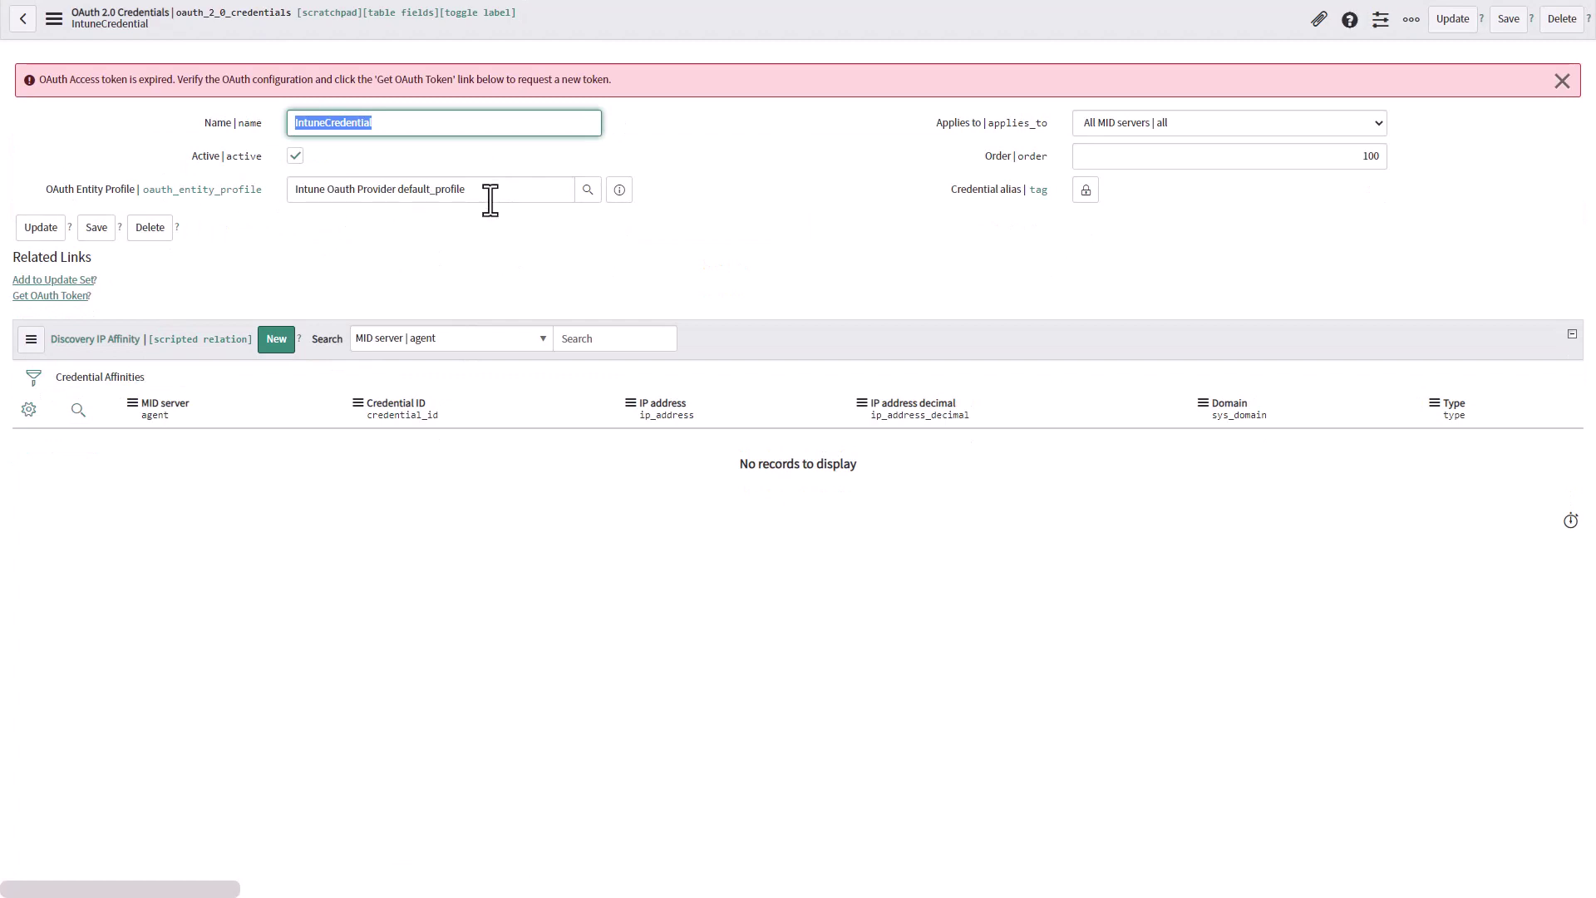
Preview the IntuneCredential's OAuth entity profile, then close the preview
{"action": "left_click", "coordinate": [622, 199]}
{"action": "left_click", "coordinate": [621, 191]}
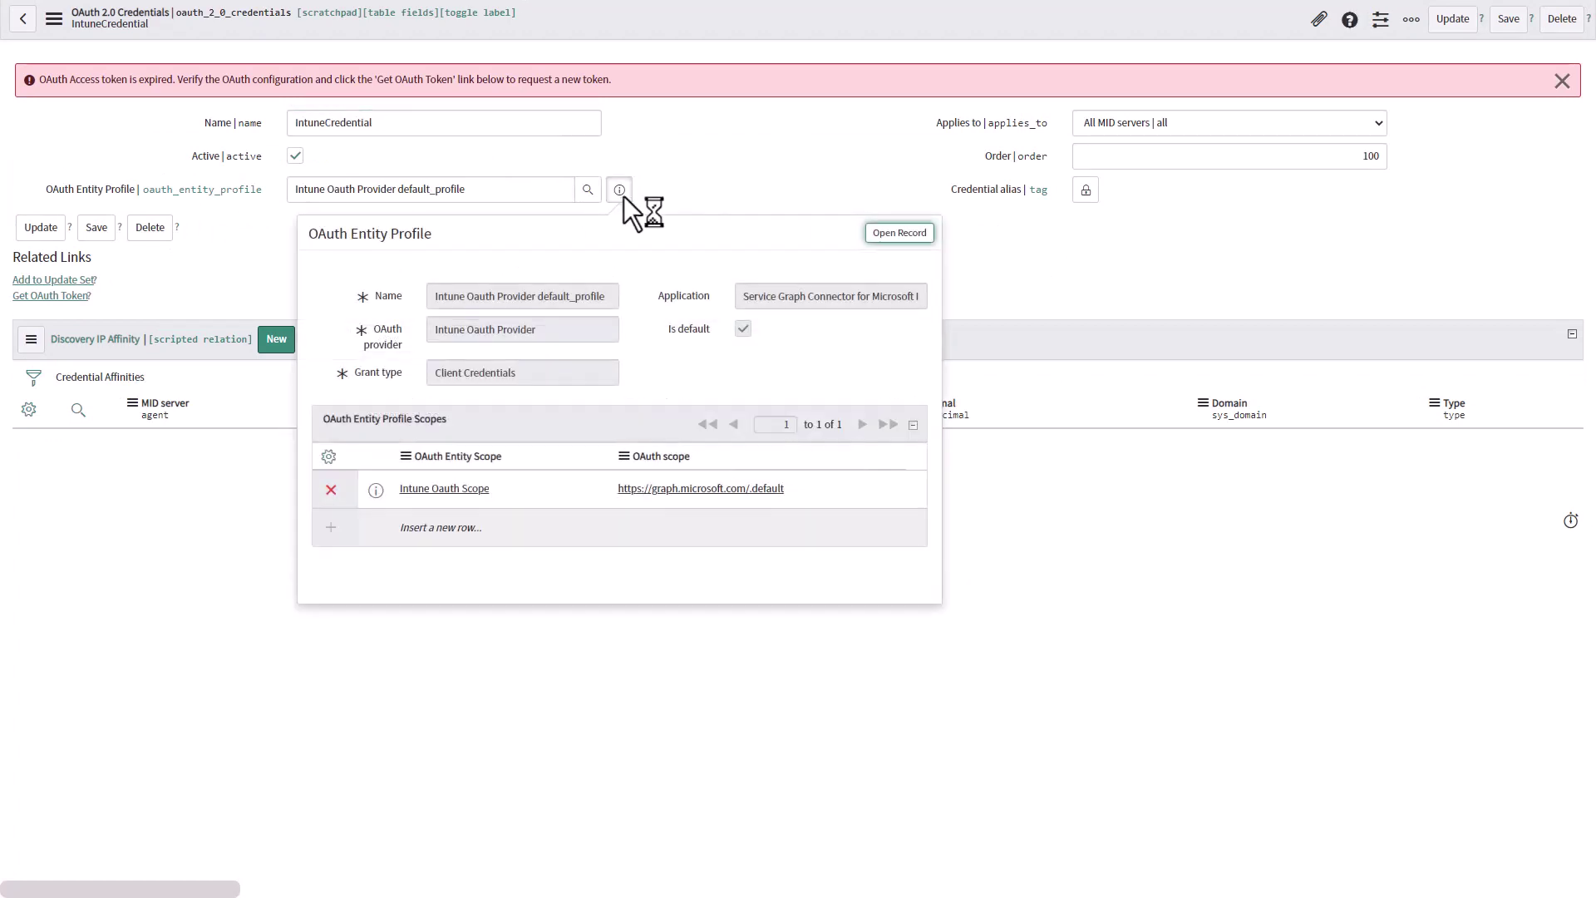
{"action": "left_click", "coordinate": [697, 156]}
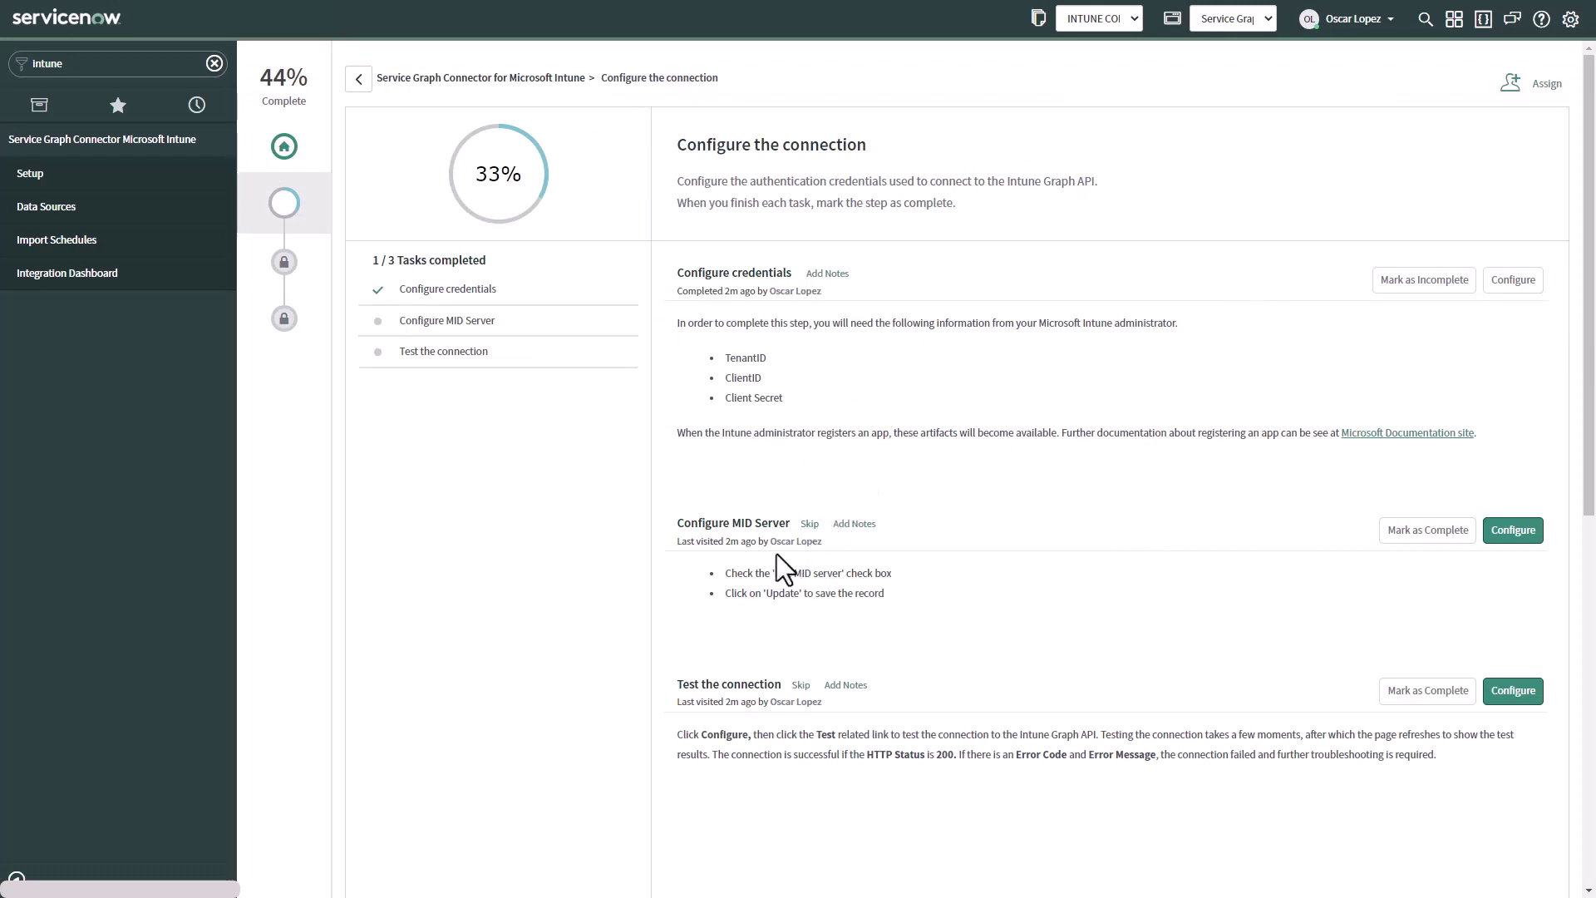
Mark the MID Server task complete and run a 20-record test load of SG-Intune Devices
{"action": "left_click", "coordinate": [1428, 532]}
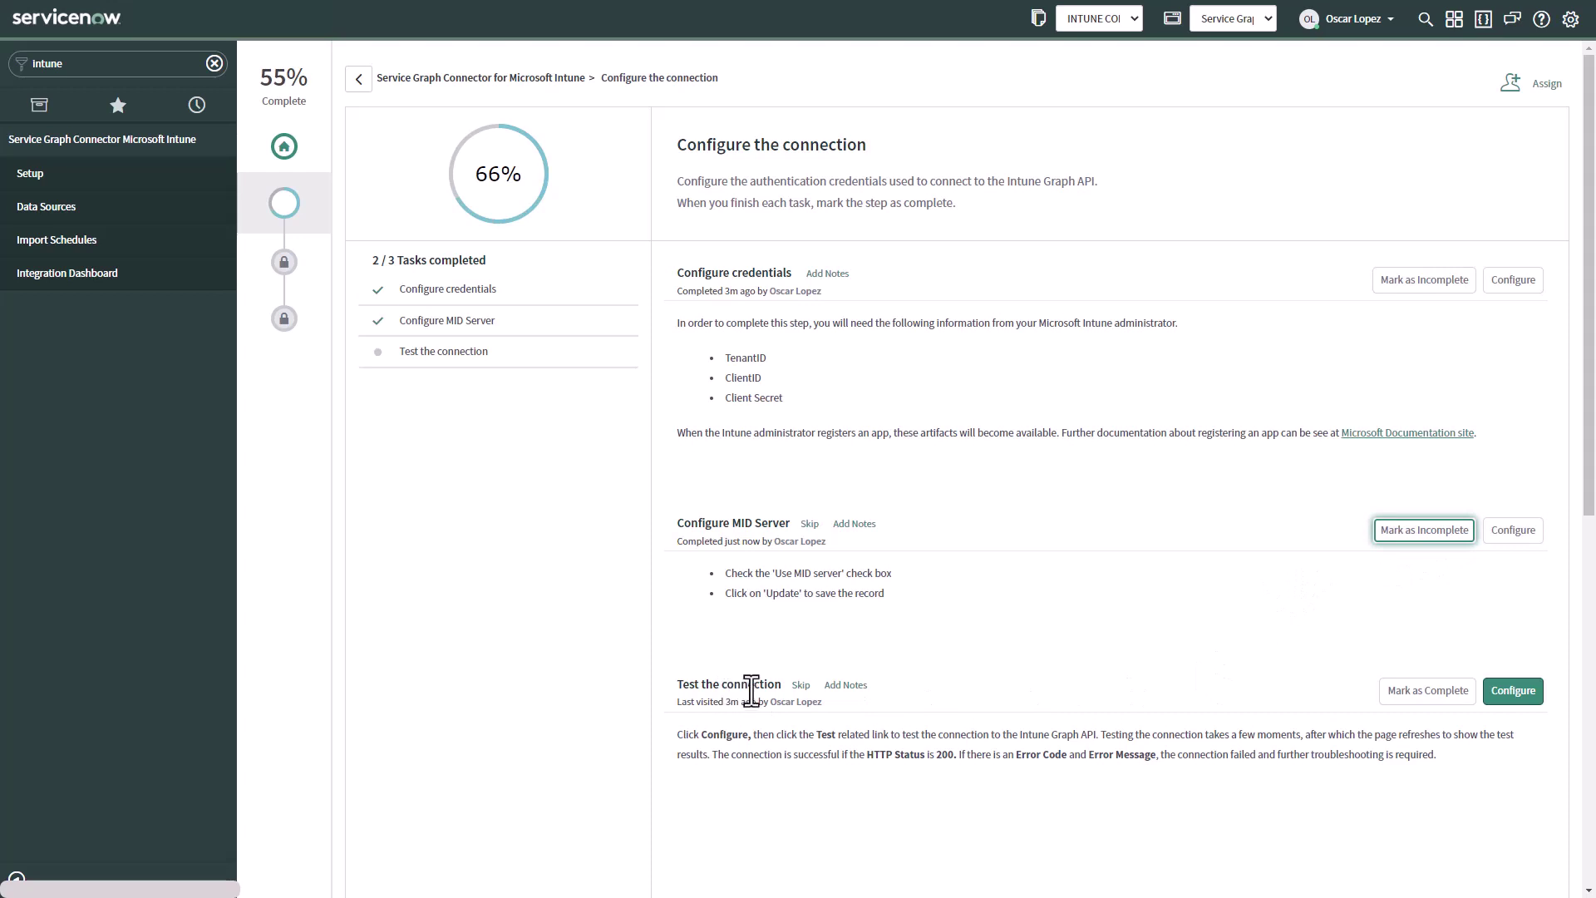
{"action": "left_click", "coordinate": [1514, 698]}
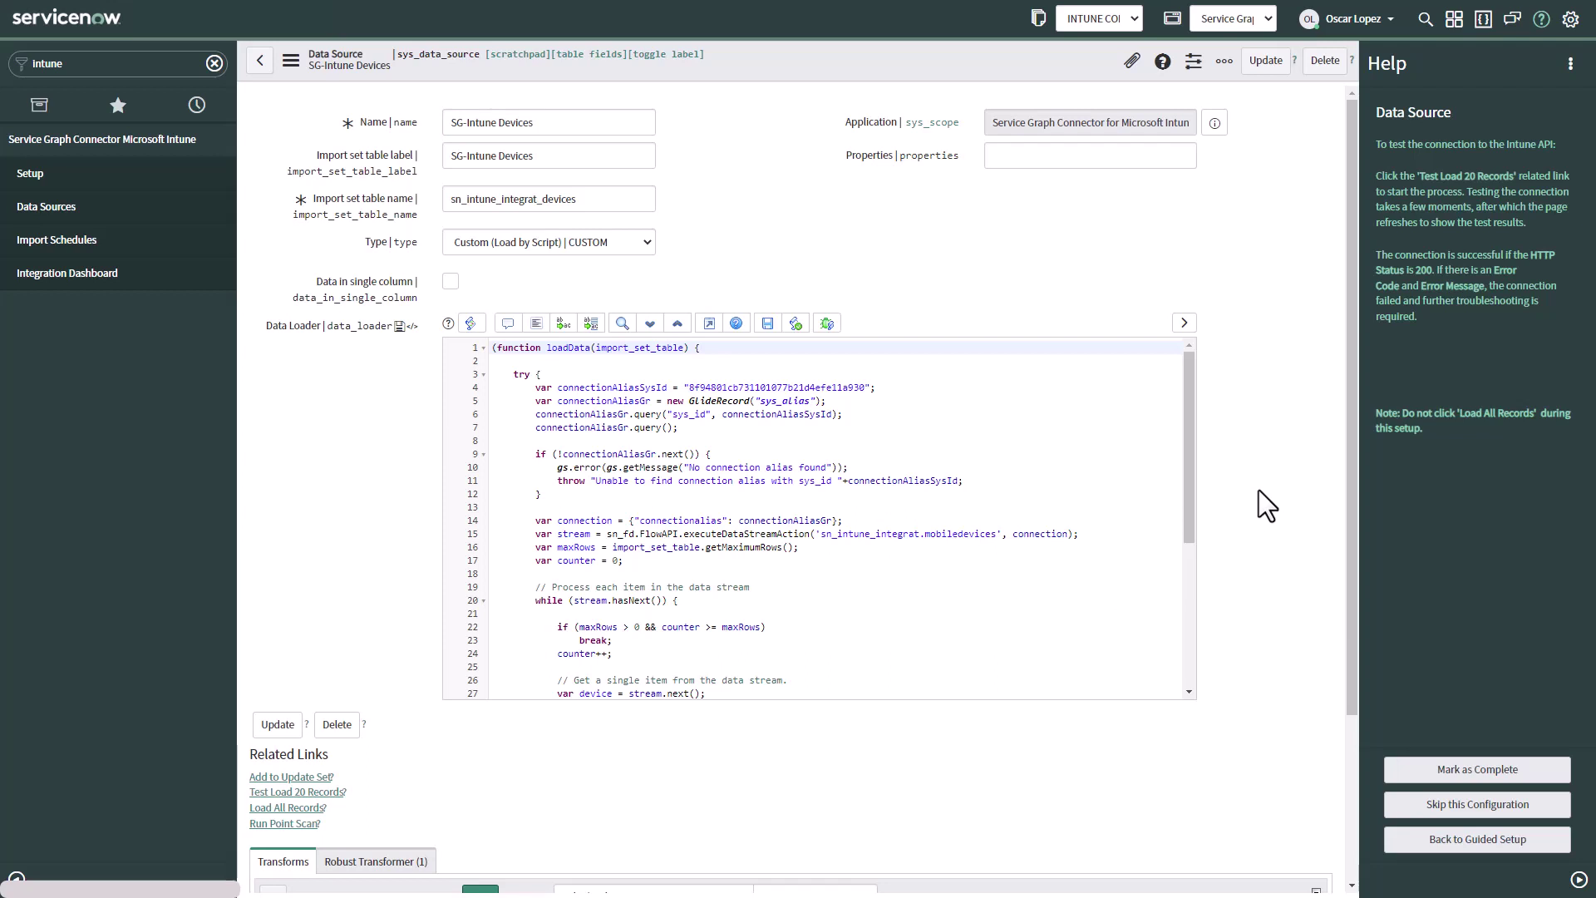
{"action": "scroll", "coordinate": [1258, 490], "scroll_direction": "down", "scroll_amount": 3}
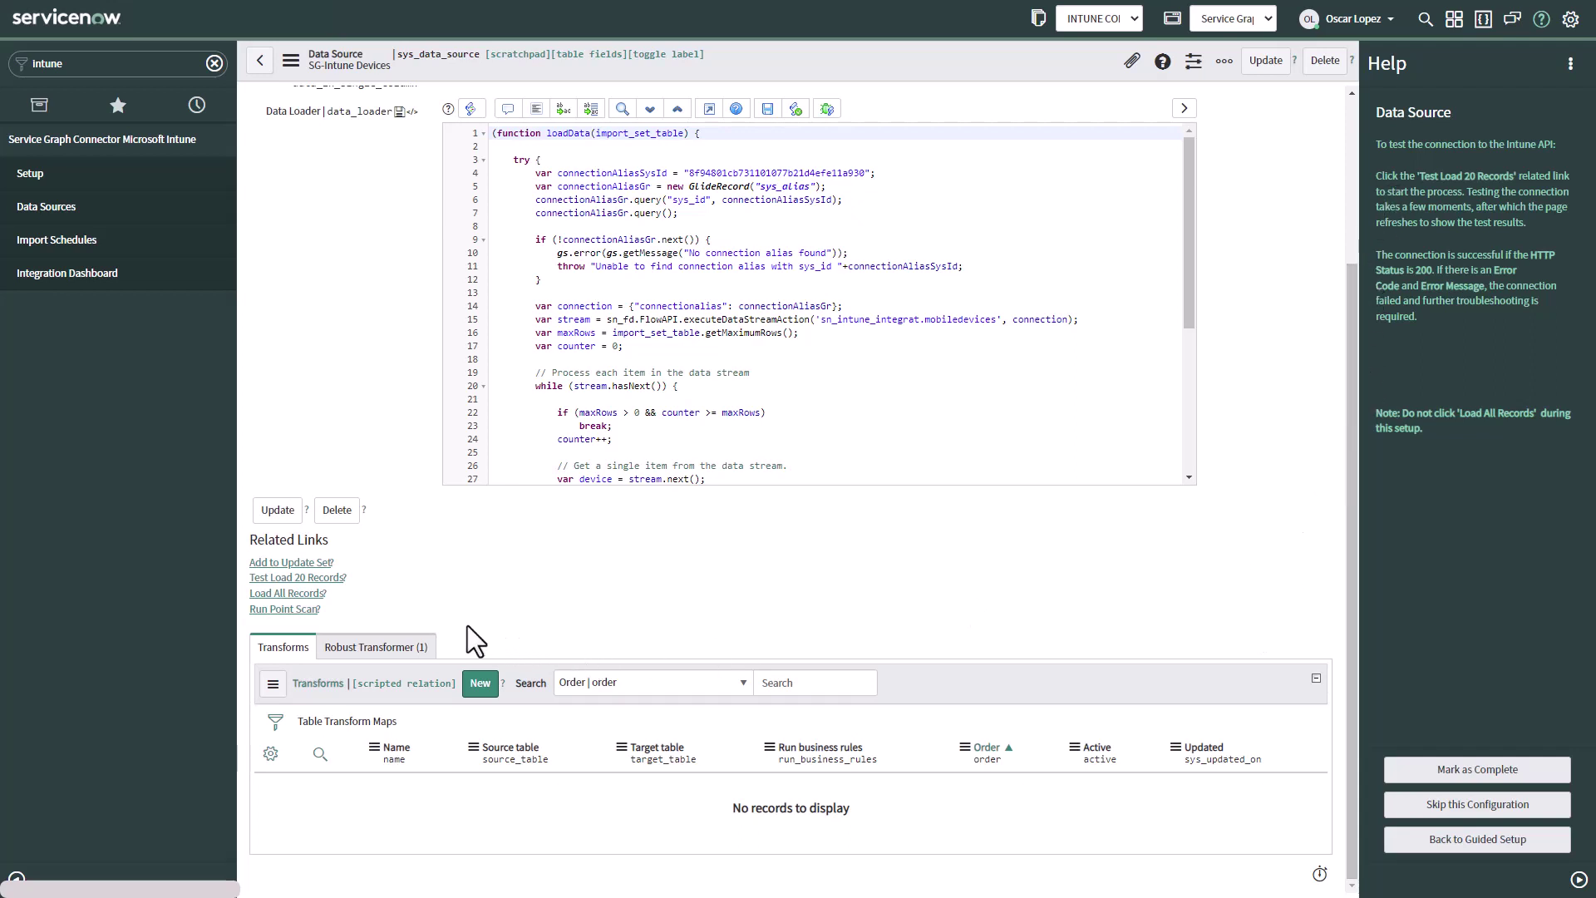
{"action": "left_click", "coordinate": [277, 578]}
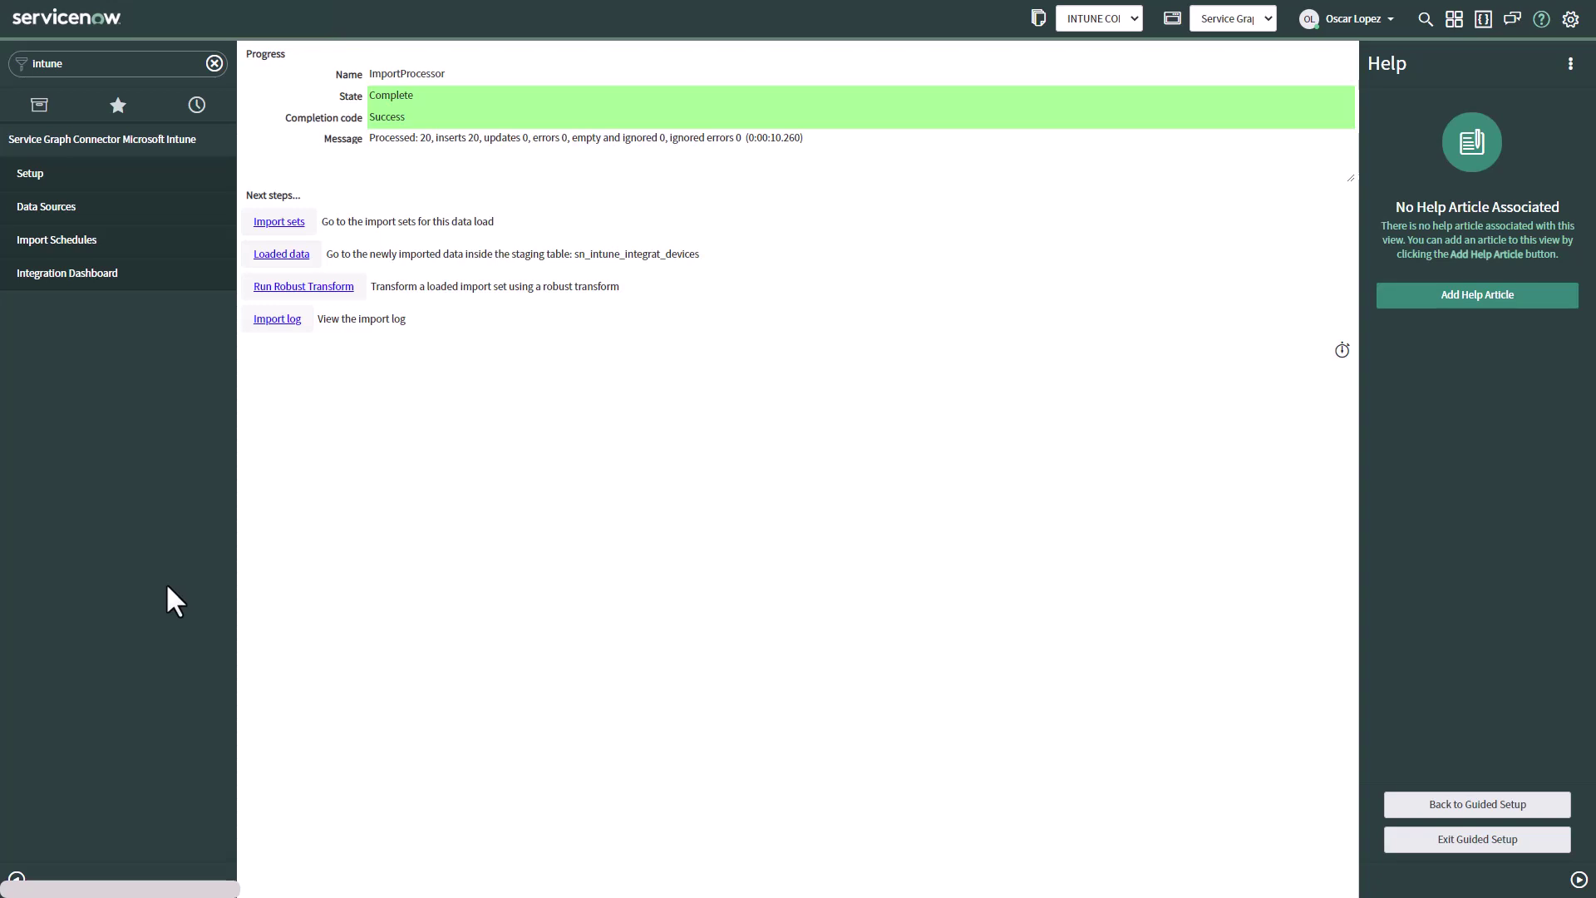
Mark Test the connection complete in Guided Setup and return to the connector overview
{"action": "left_click", "coordinate": [1427, 804]}
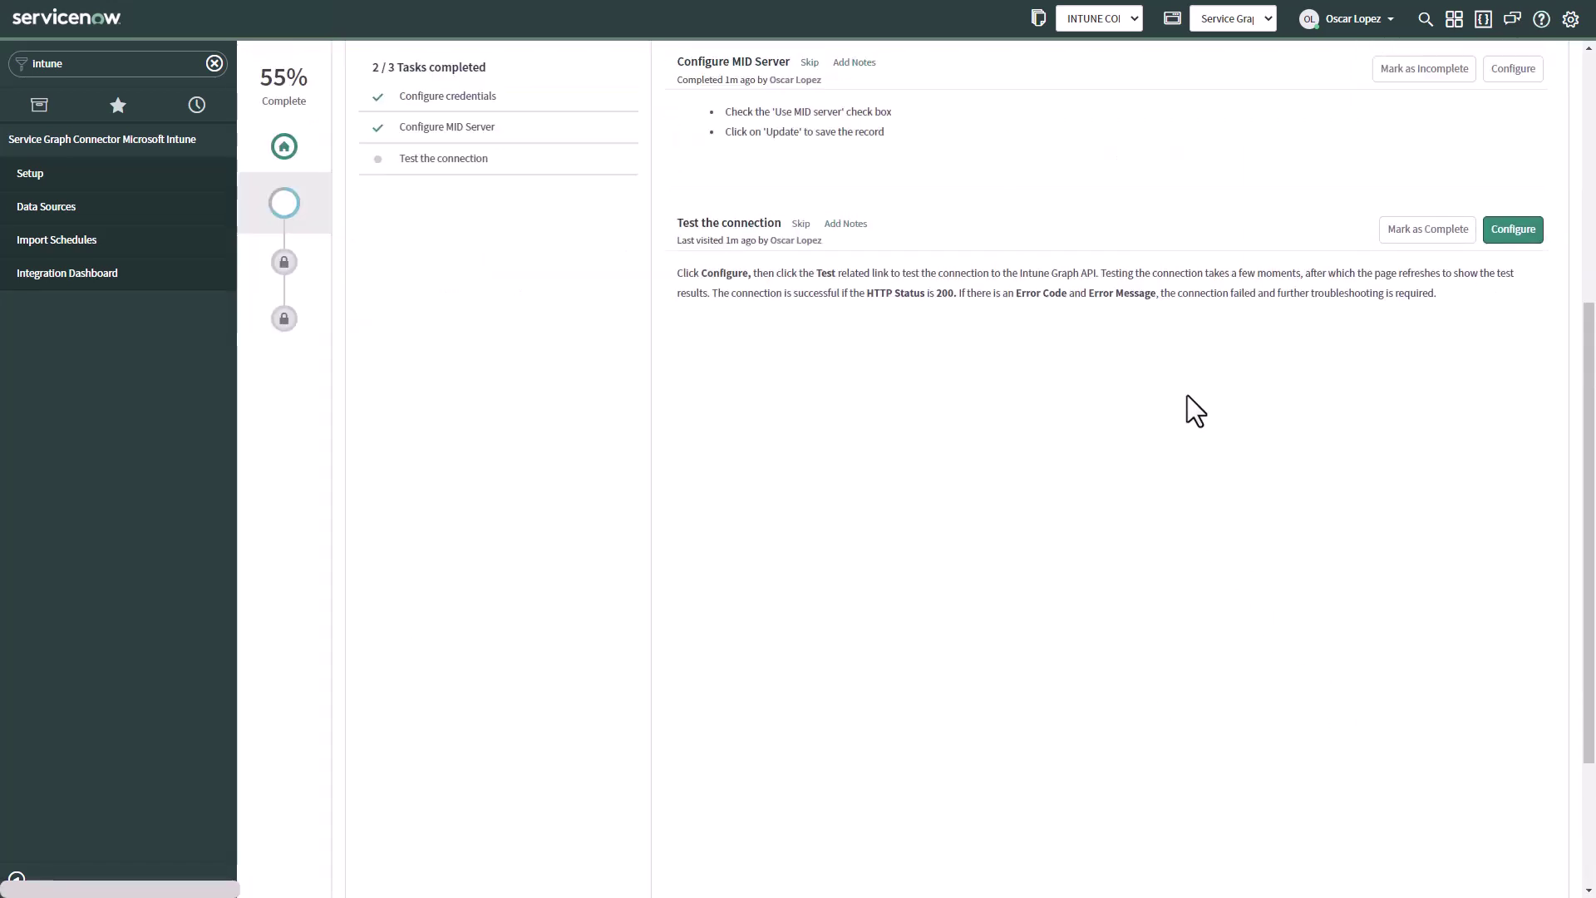
{"action": "left_click", "coordinate": [1407, 241]}
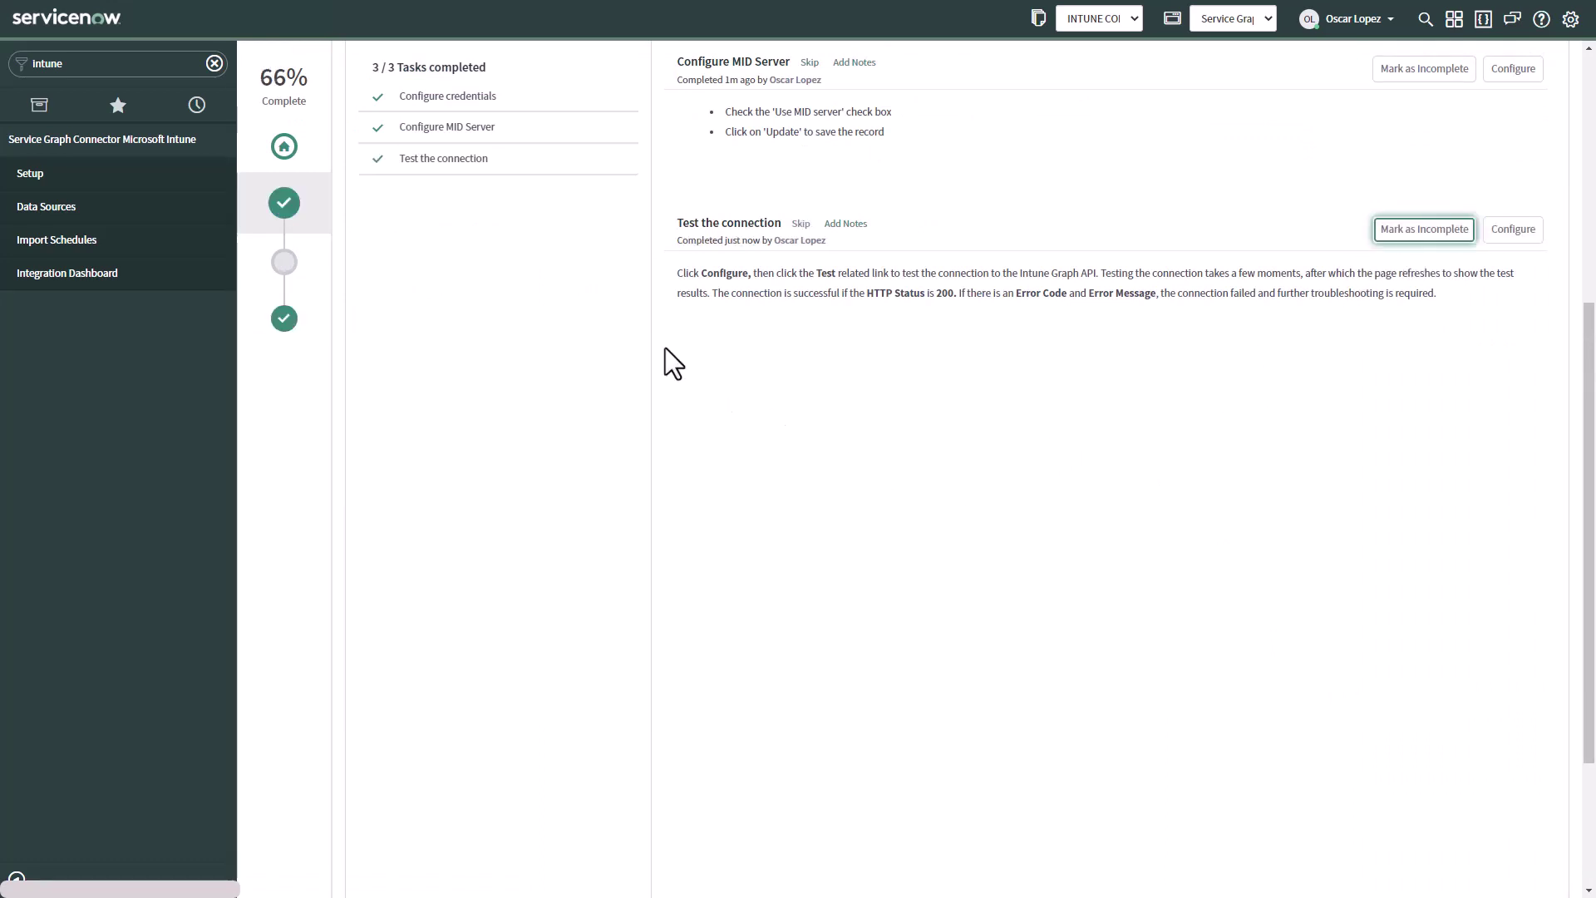
{"action": "left_click", "coordinate": [284, 328]}
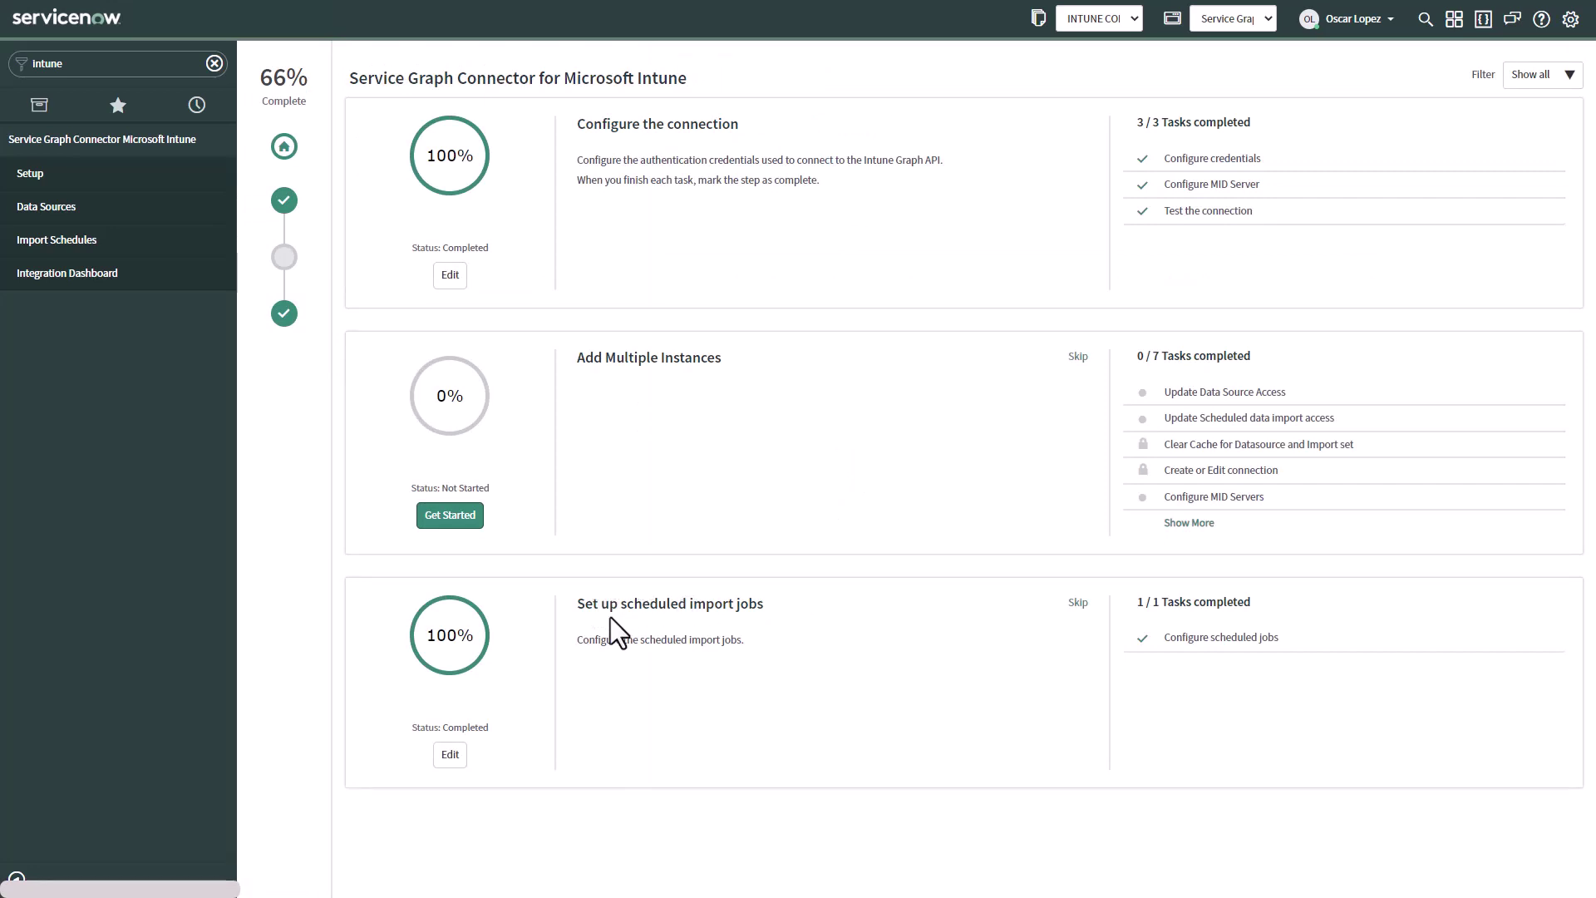
Open the SG-Intune Devices scheduled import (active, daily at 00:00:00) and bring up its save menu
{"action": "left_click", "coordinate": [449, 755]}
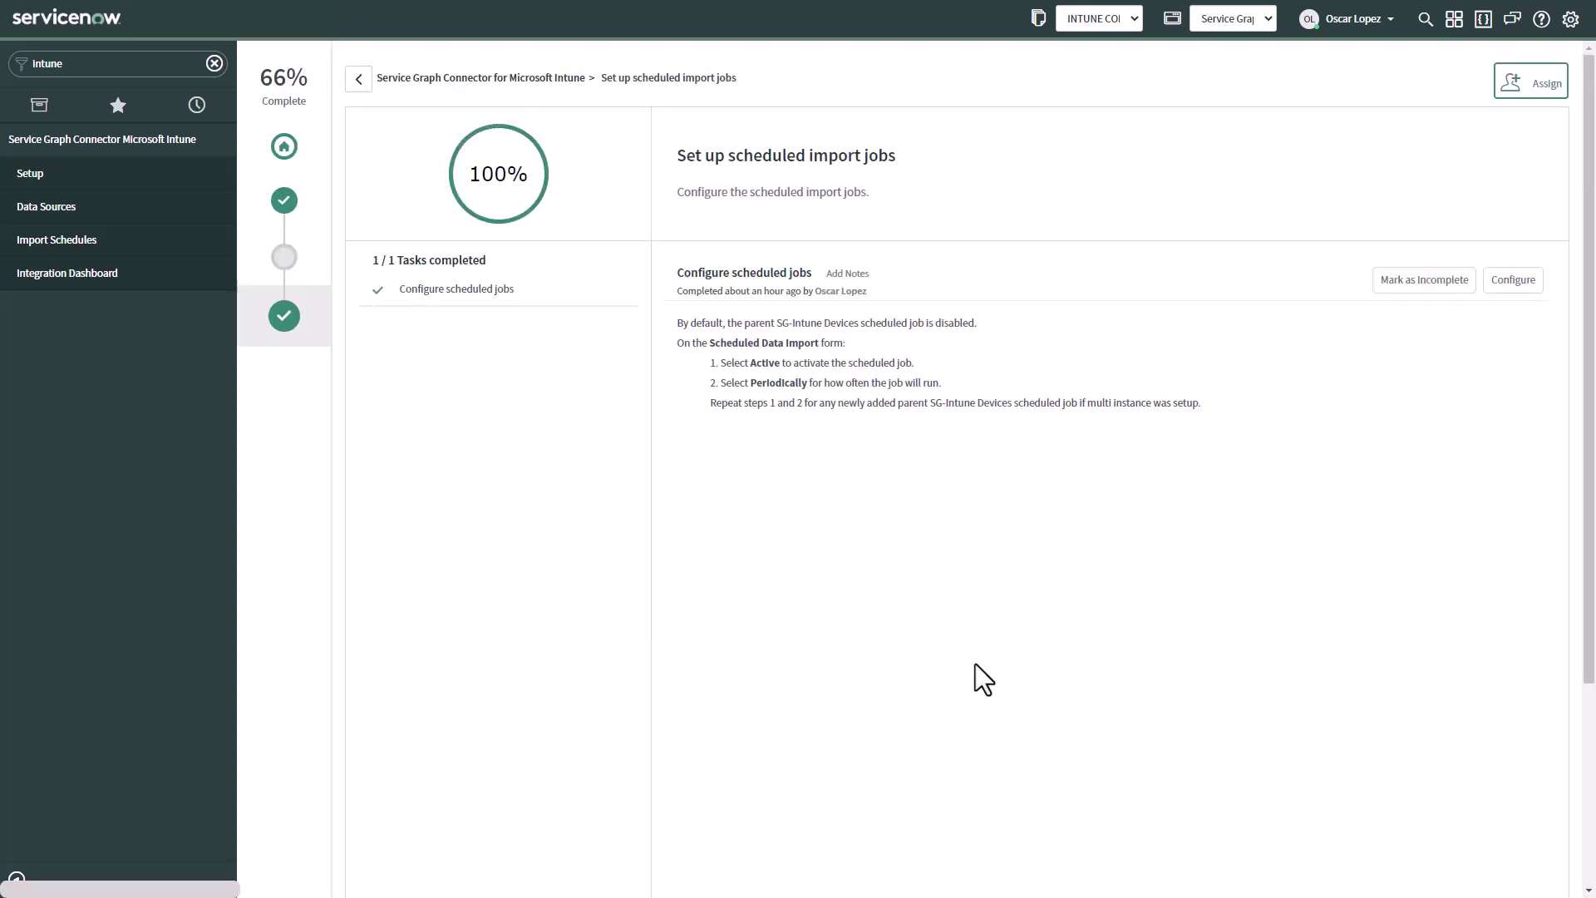
{"action": "left_click", "coordinate": [1513, 283]}
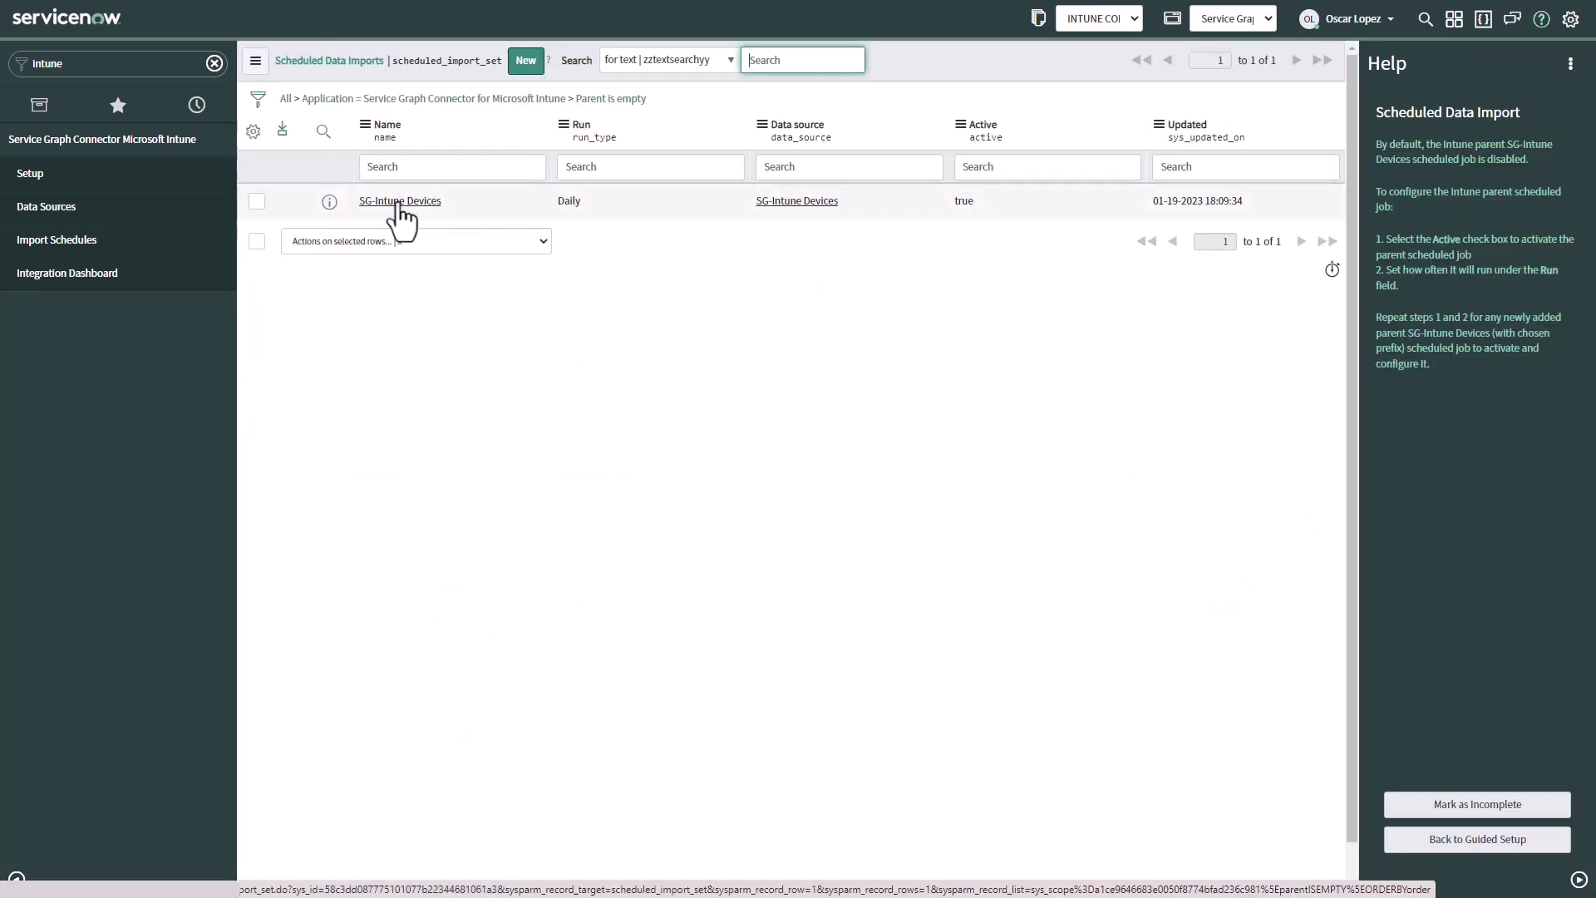
{"action": "left_click", "coordinate": [397, 202]}
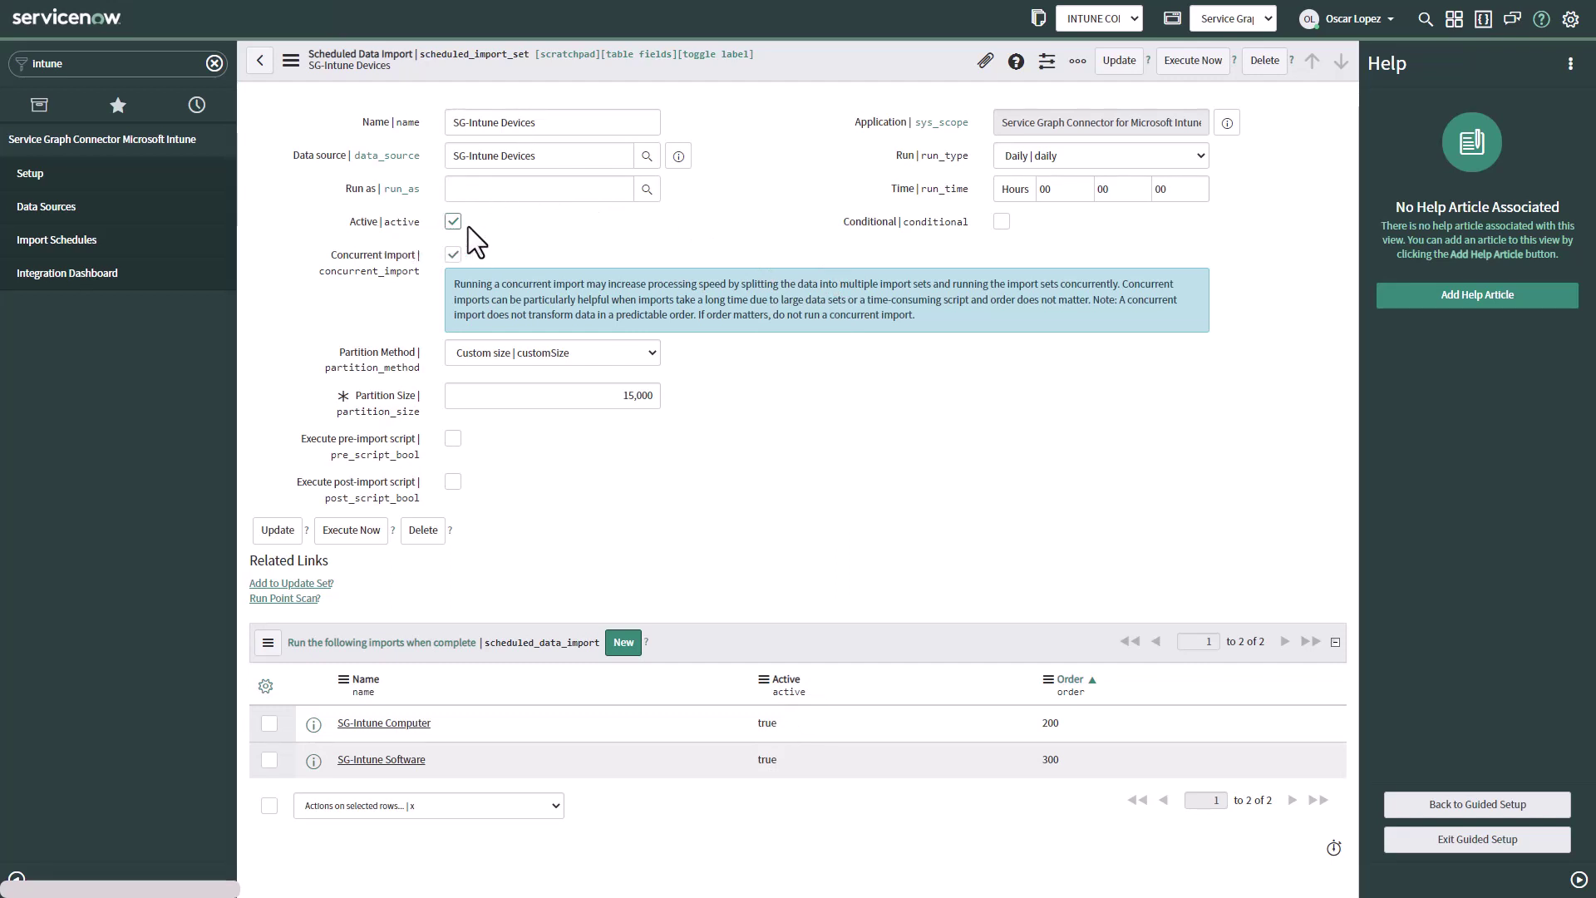
{"action": "right_click", "coordinate": [837, 56]}
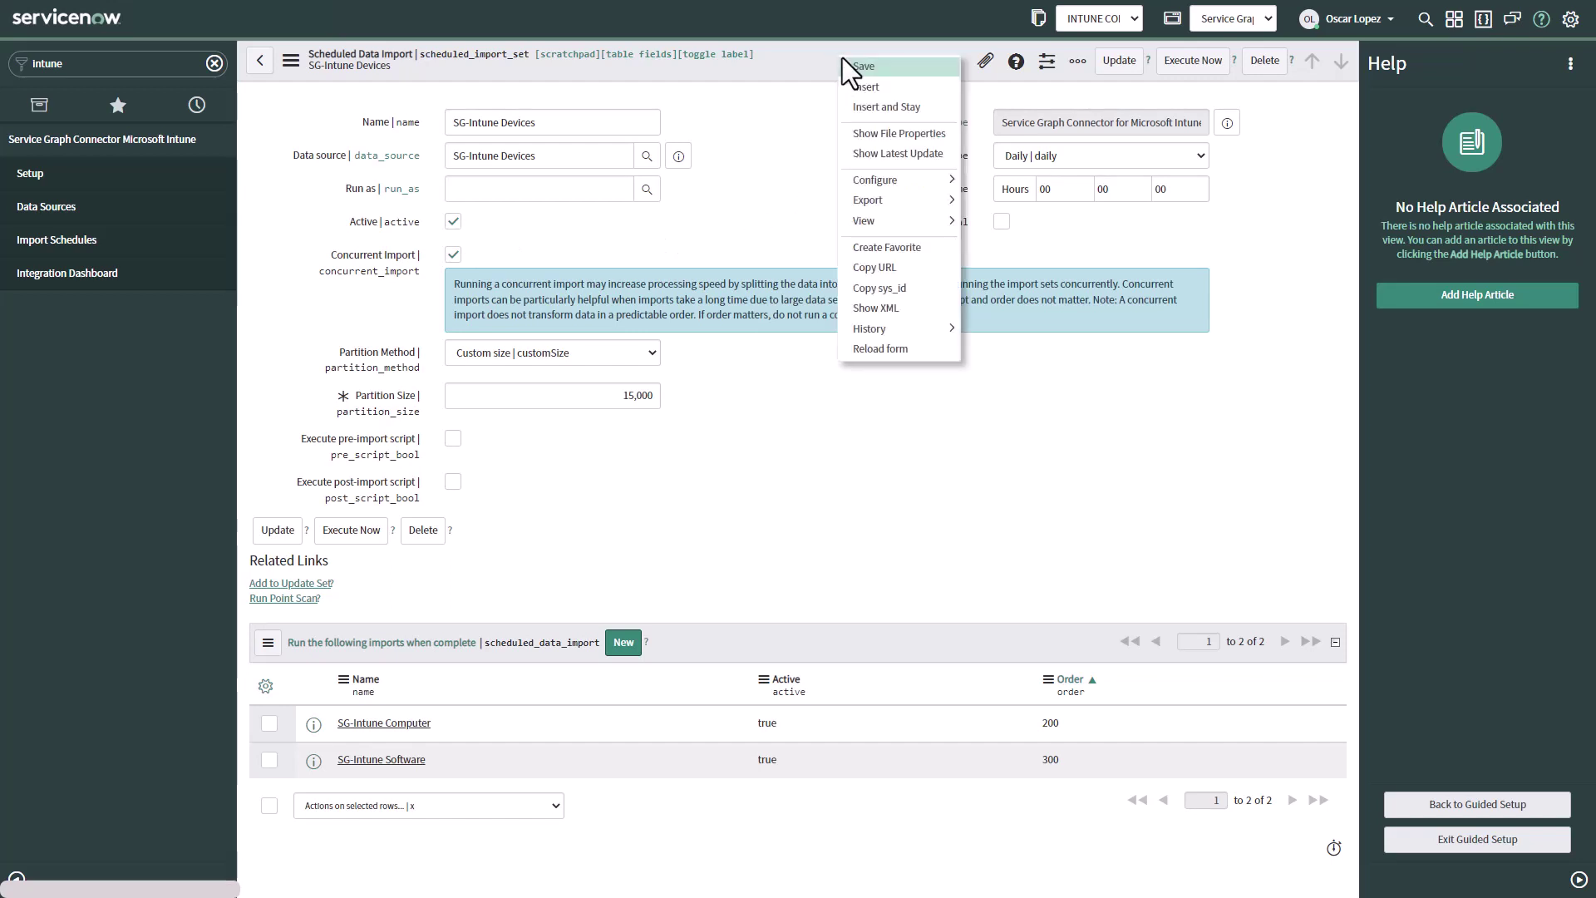
Save the SG-Intune Devices import record and go back to the scheduled import jobs step of the guided setup
{"action": "left_click", "coordinate": [790, 61]}
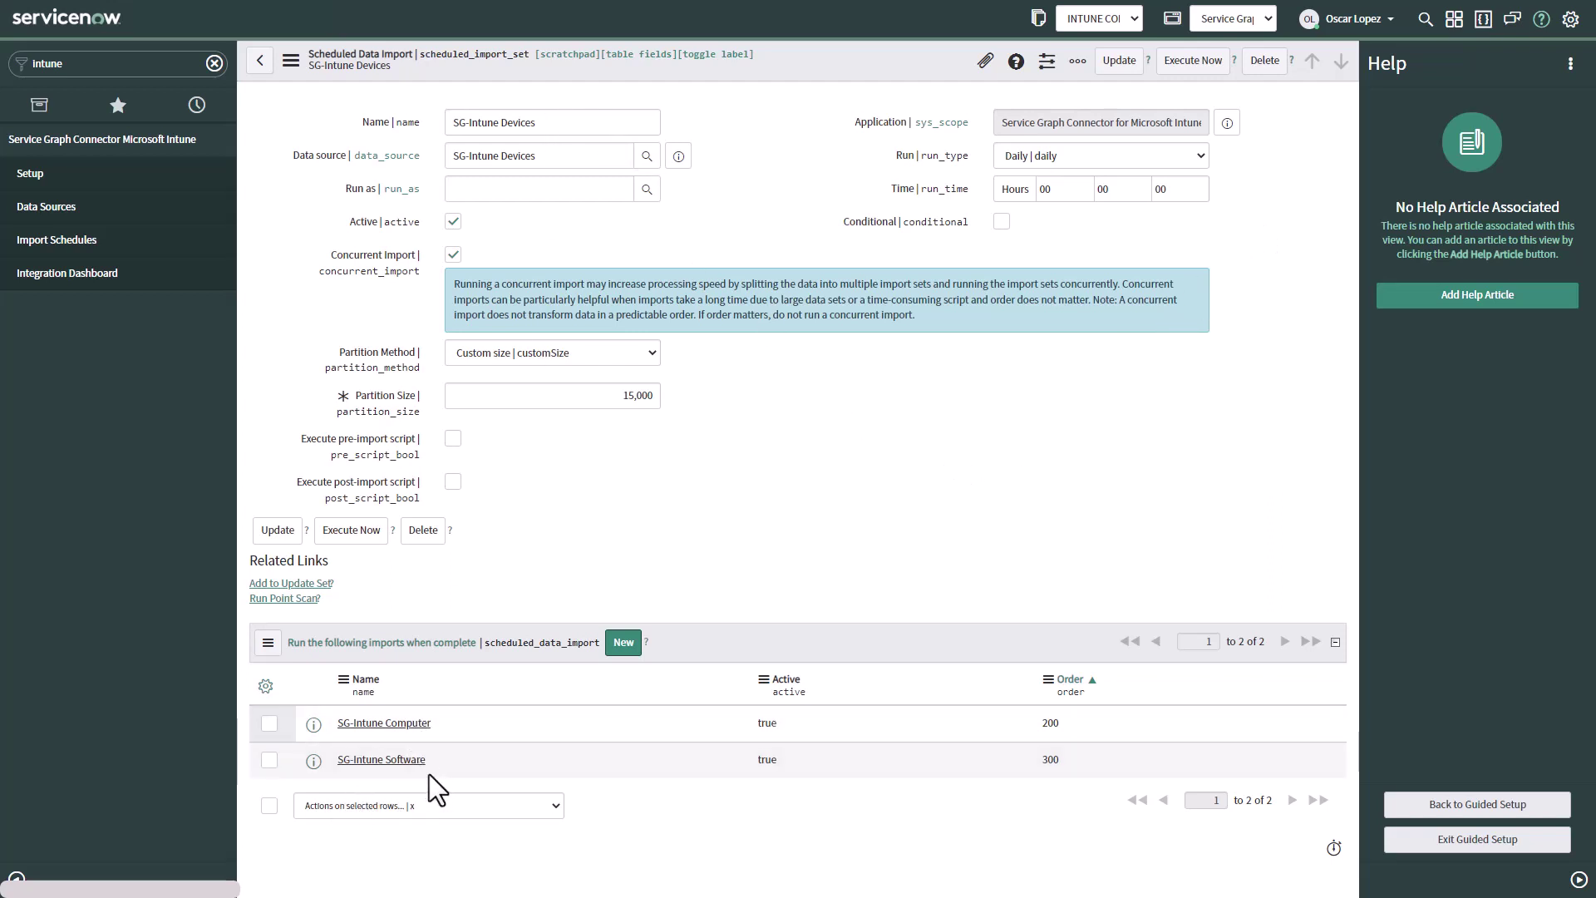
{"action": "left_click", "coordinate": [1476, 804]}
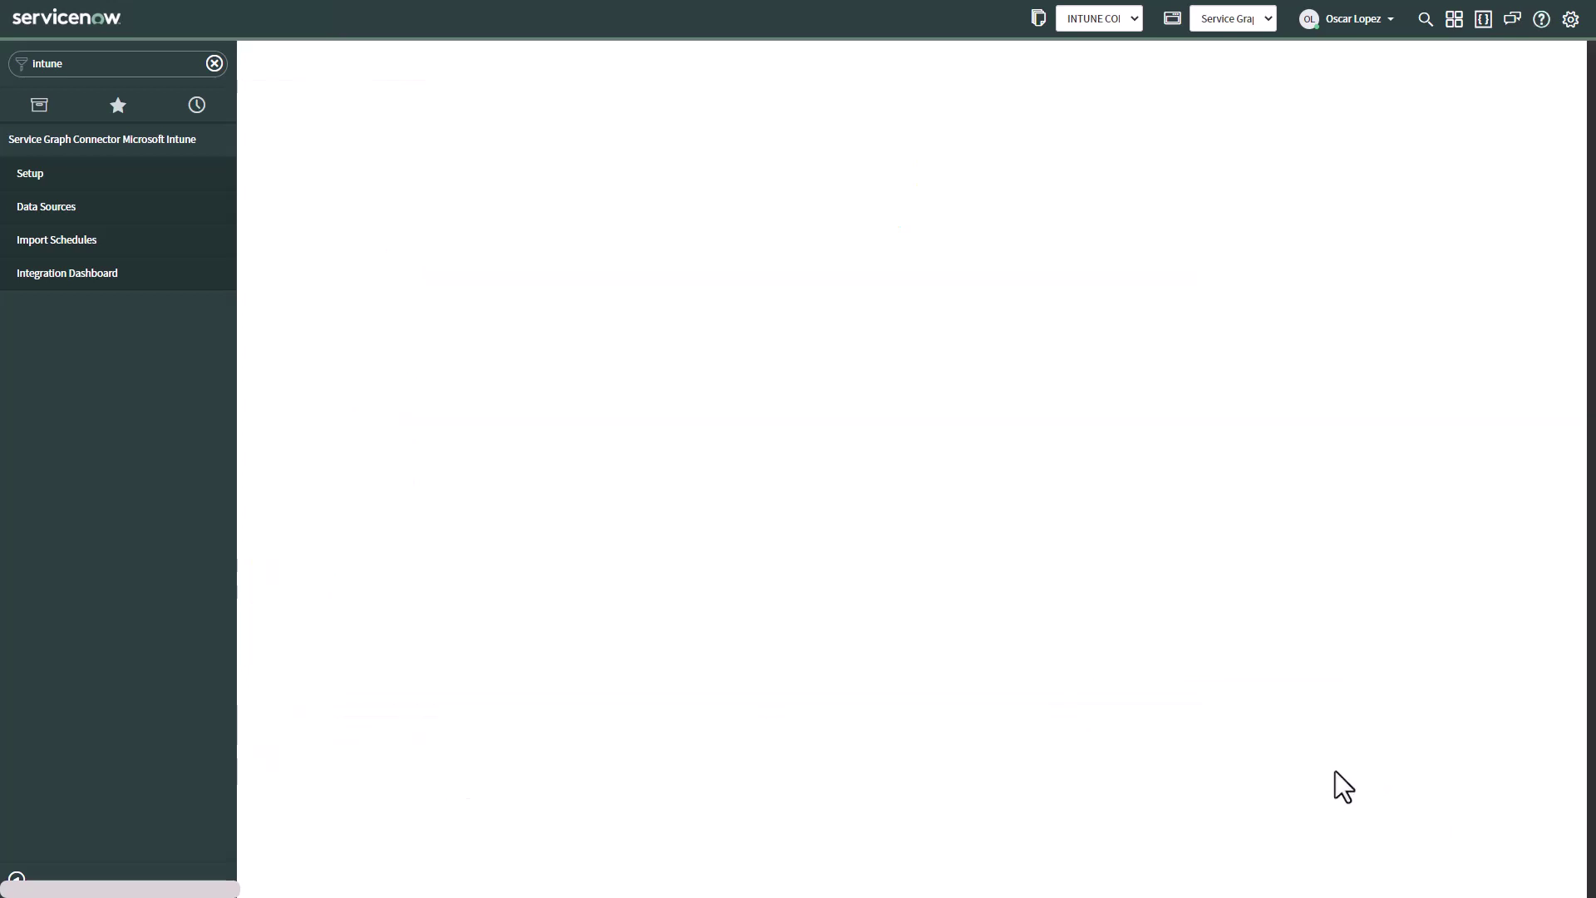